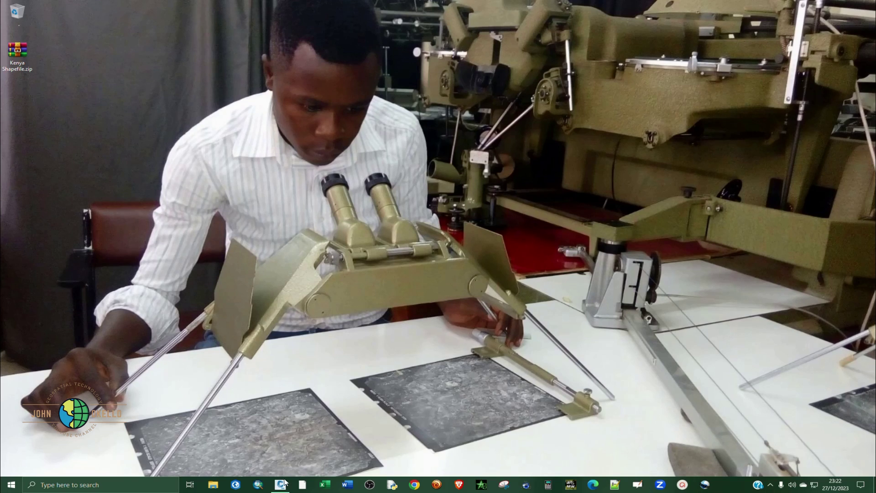
# Switch to Civil 3D and change the workspace to Drafting & Annotation.
pyautogui.click(281, 484)
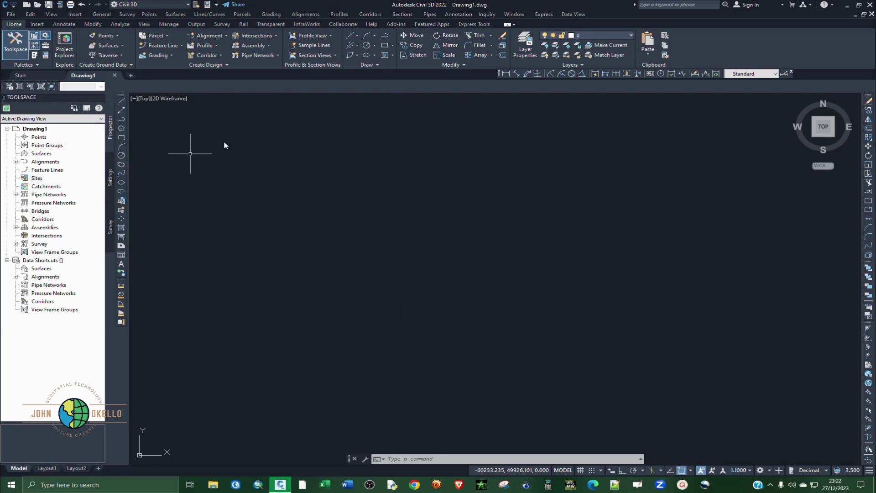
pyautogui.click(766, 470)
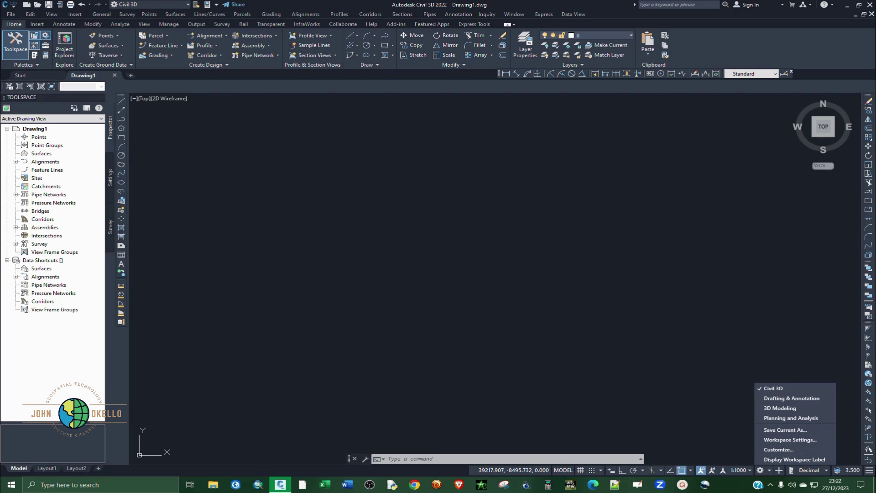
pyautogui.click(870, 473)
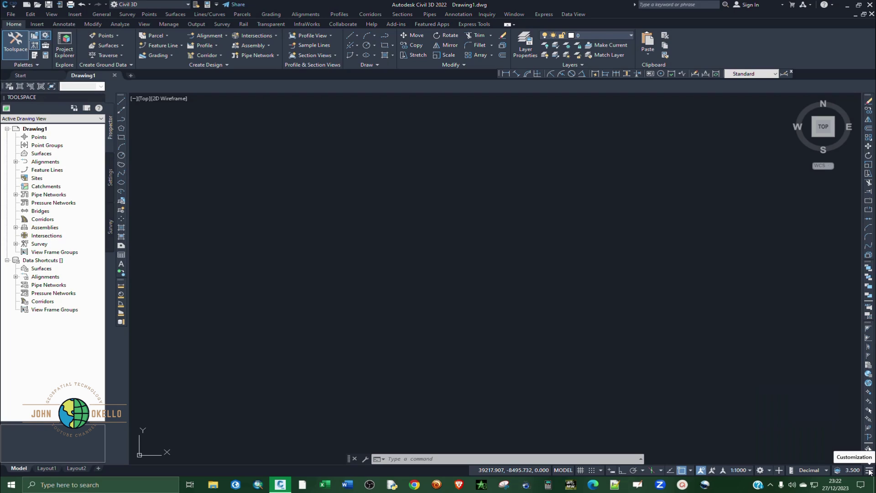
pyautogui.click(870, 473)
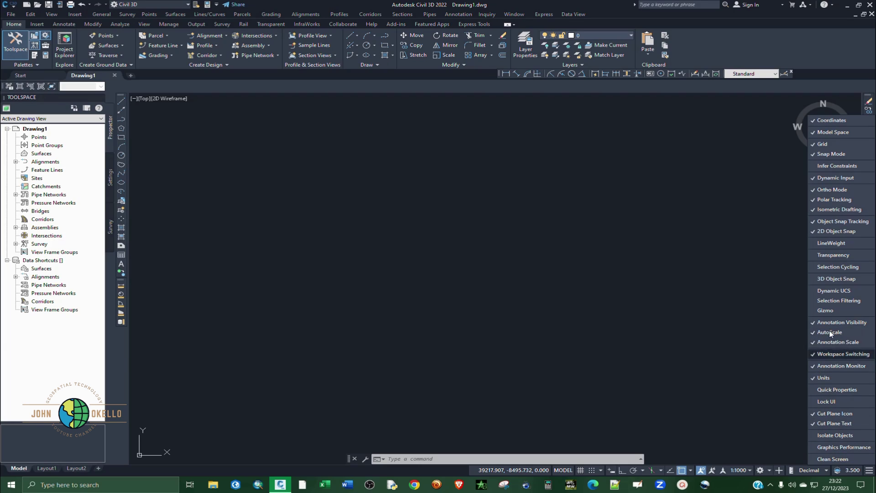
pyautogui.click(869, 475)
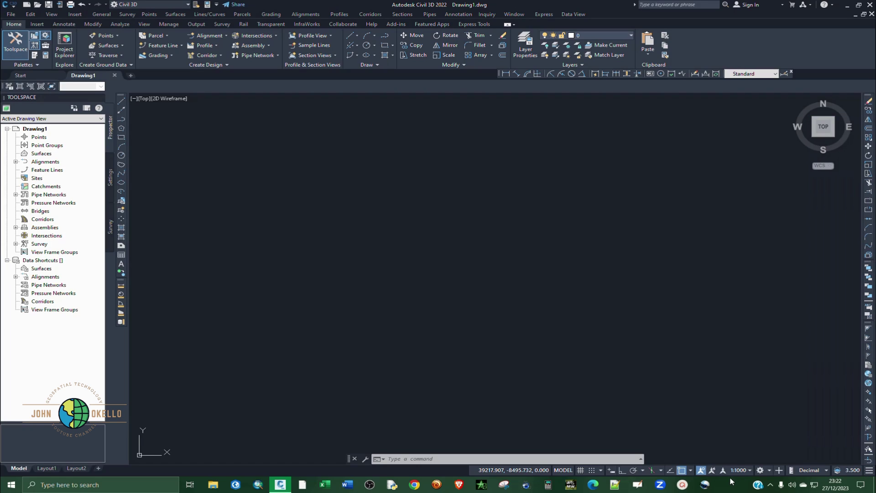
pyautogui.click(770, 470)
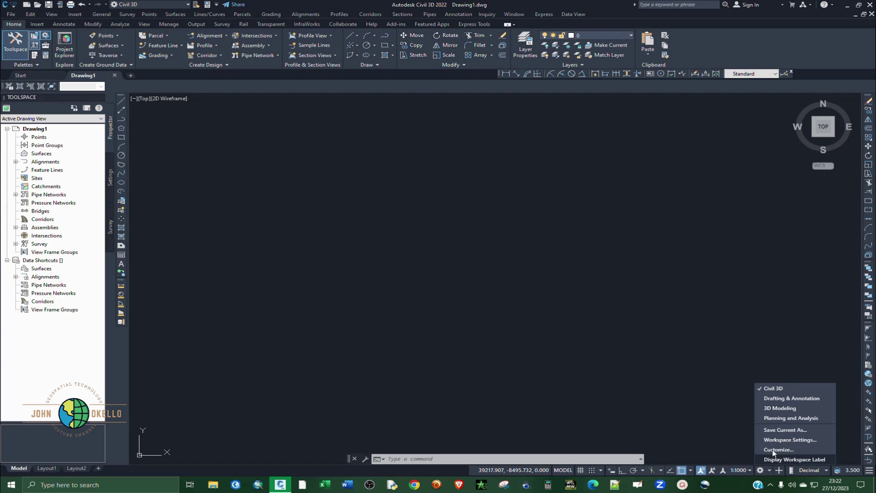
pyautogui.click(783, 398)
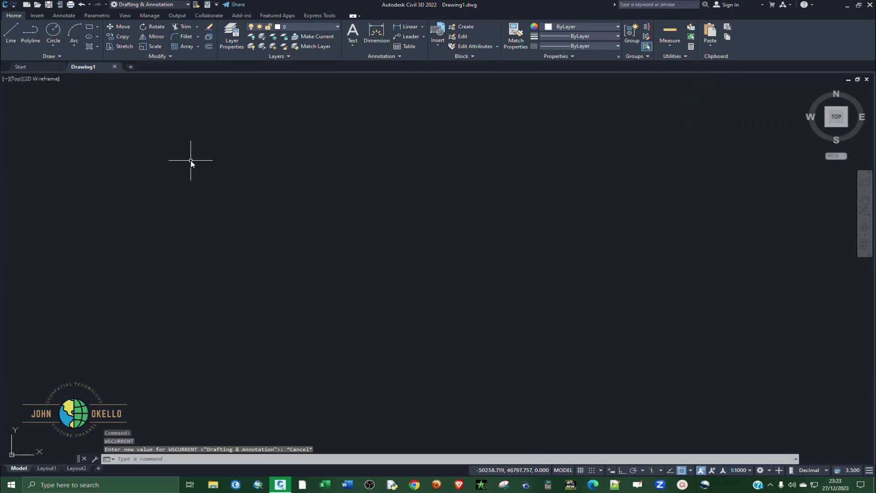
# Draw a rectangle by dimensions with a length of 50 and a width of 30.
pyautogui.click(98, 27)
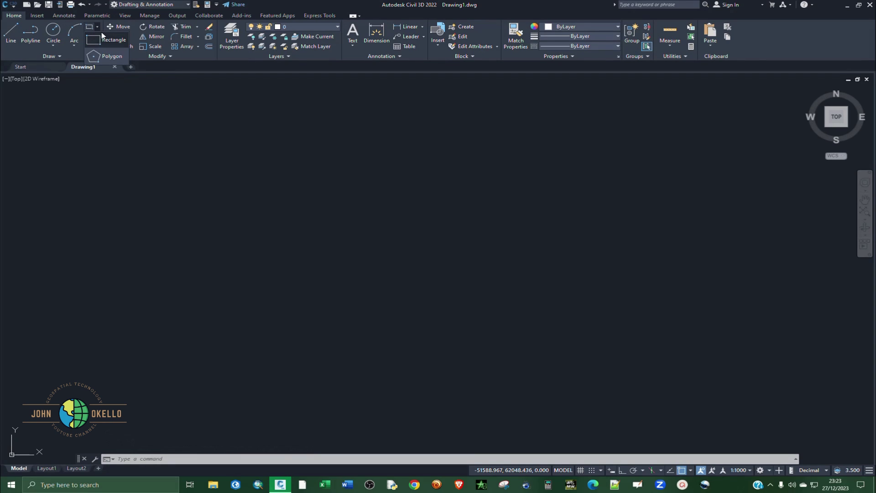
pyautogui.click(102, 41)
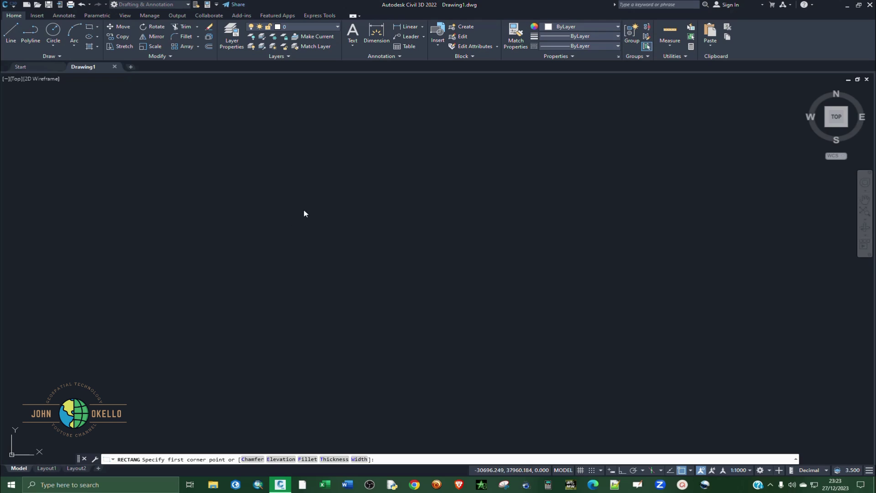
pyautogui.click(345, 226)
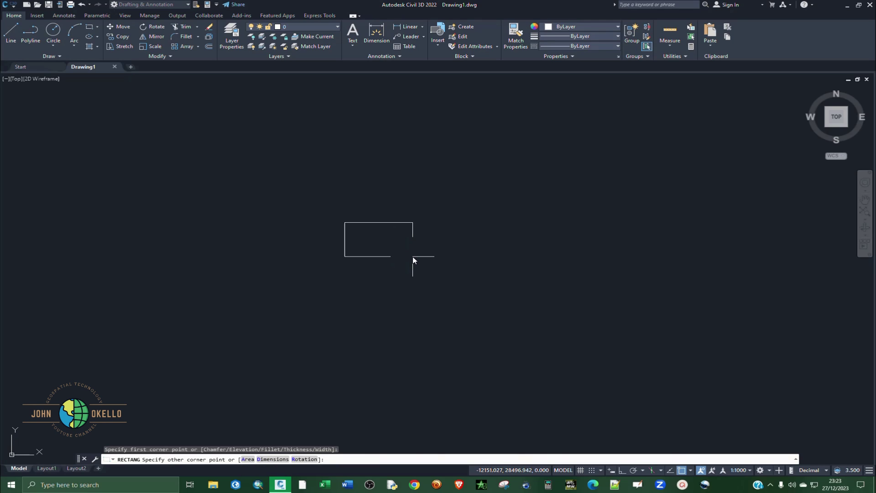
pyautogui.click(268, 460)
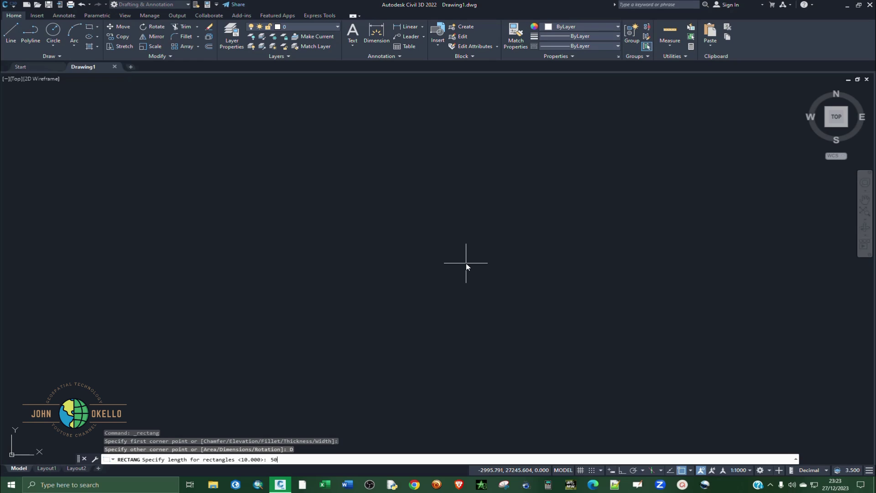
pyautogui.press('Return')
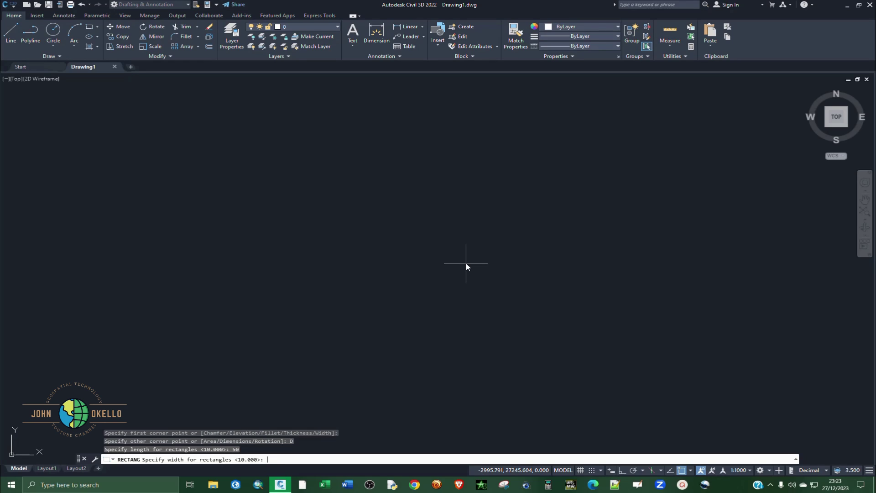
pyautogui.write('30')
pyautogui.press('Return')
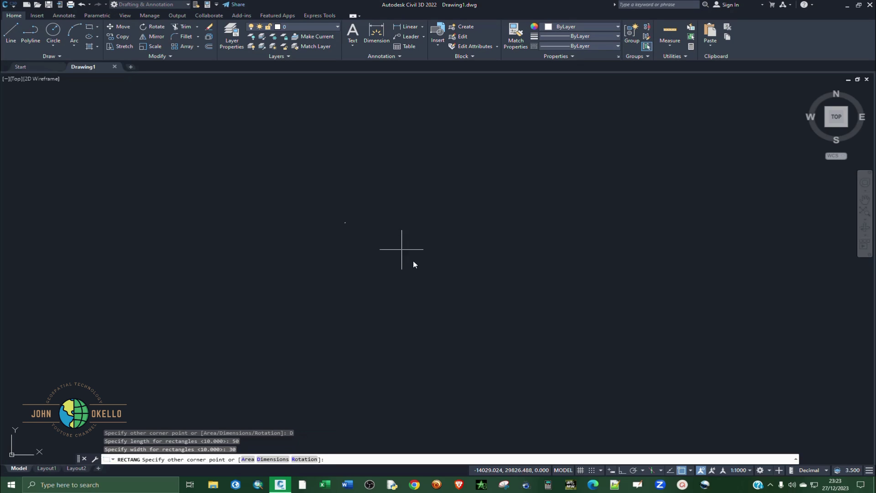
pyautogui.click(432, 259)
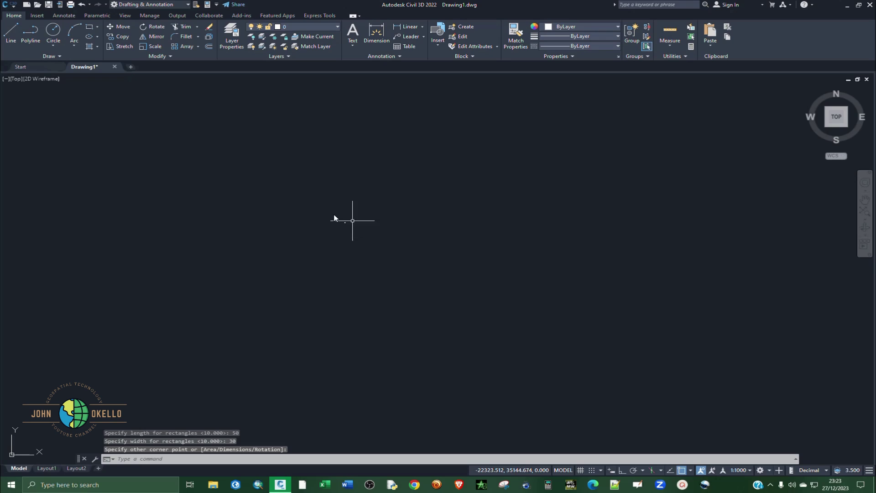
pyautogui.write('ze')
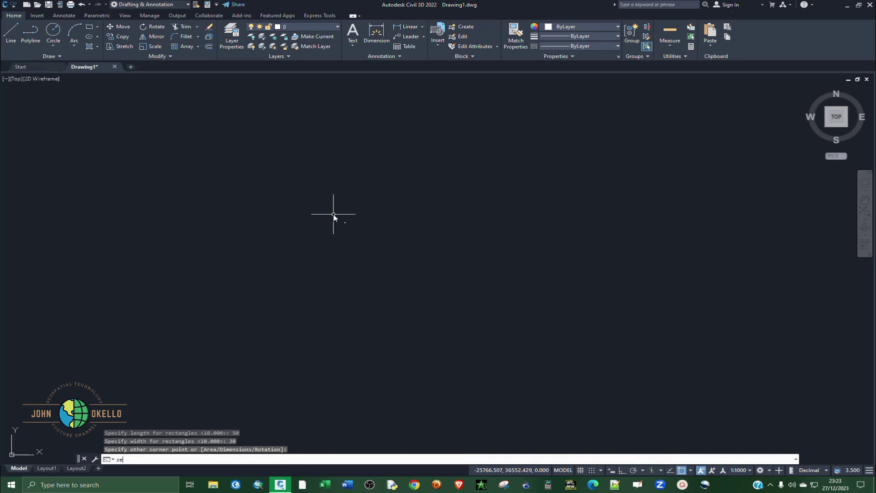
pyautogui.press('Return')
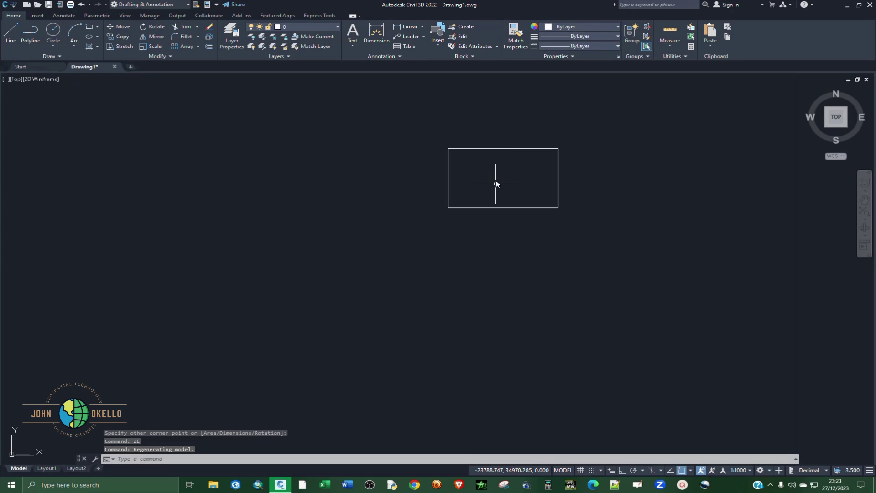
pyautogui.scroll(4, 535, 133)
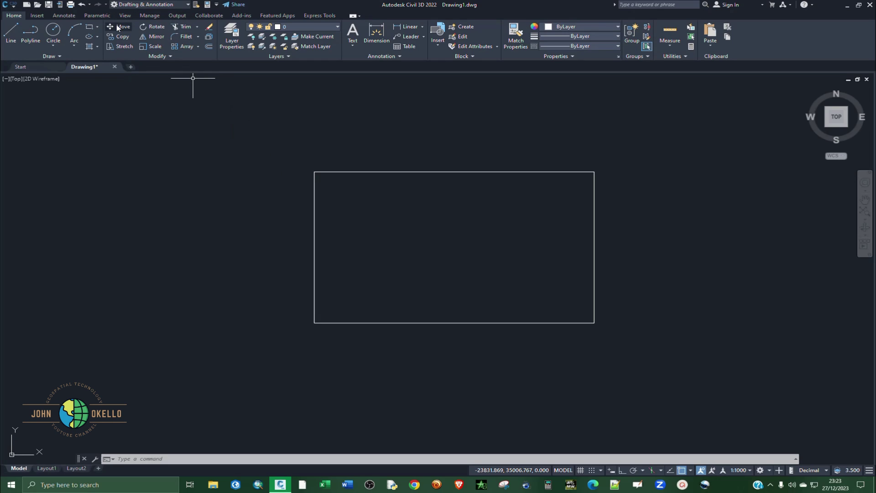
# Place a point on the rectangle's upper-left corner with the Point command.
pyautogui.scroll(2, 314, 170)
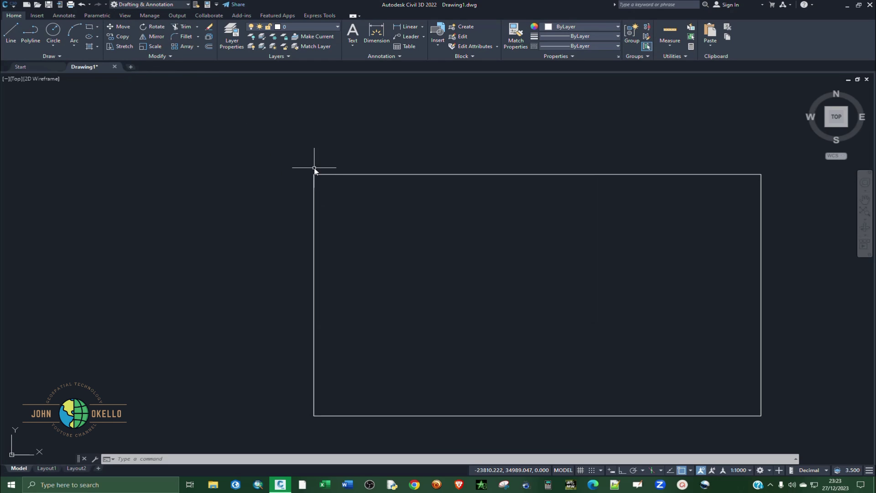
pyautogui.scroll(-2, 318, 173)
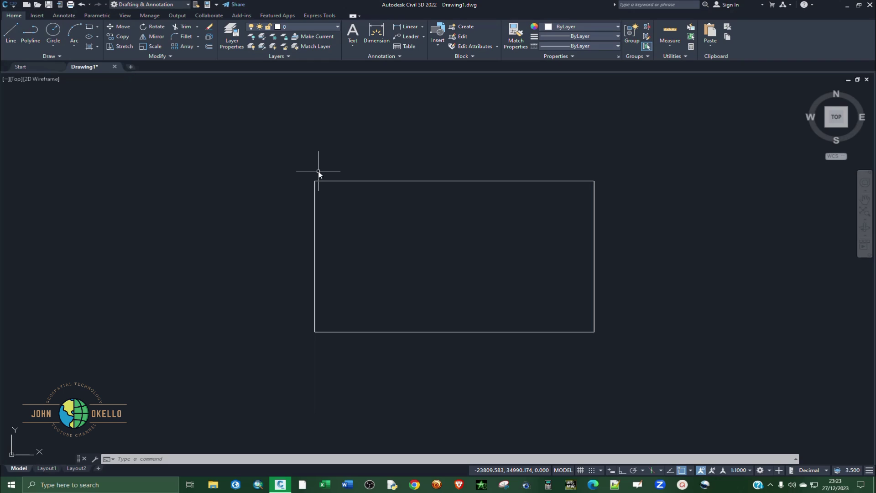
pyautogui.write('po')
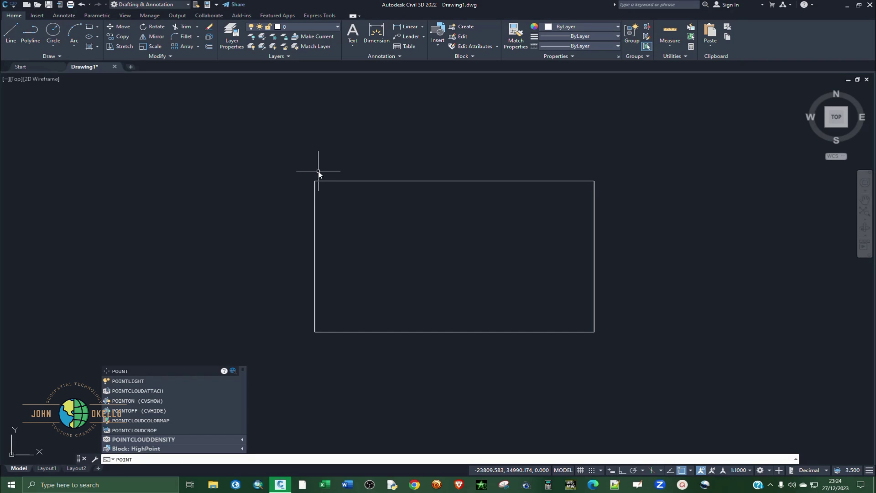
pyautogui.press('Return')
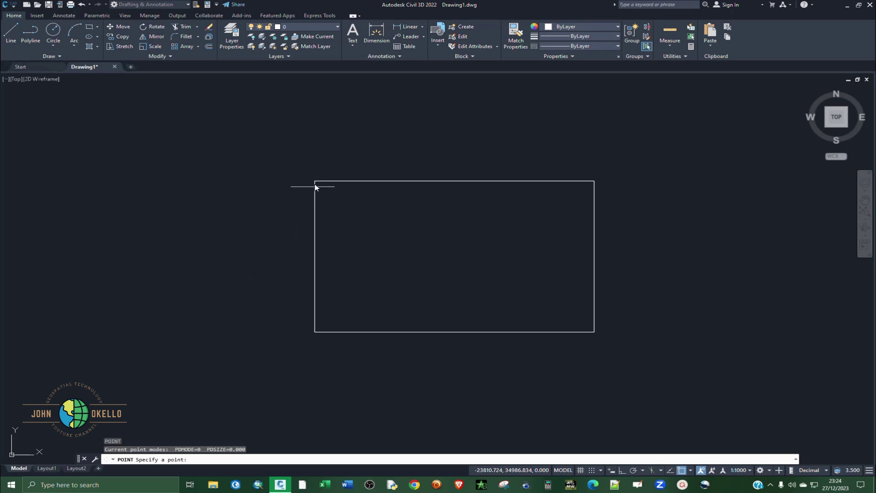
pyautogui.click(691, 471)
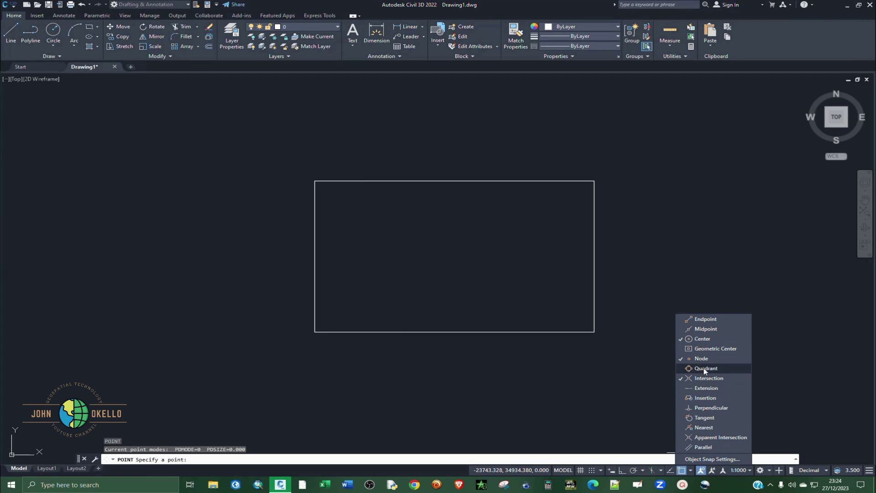
pyautogui.click(692, 471)
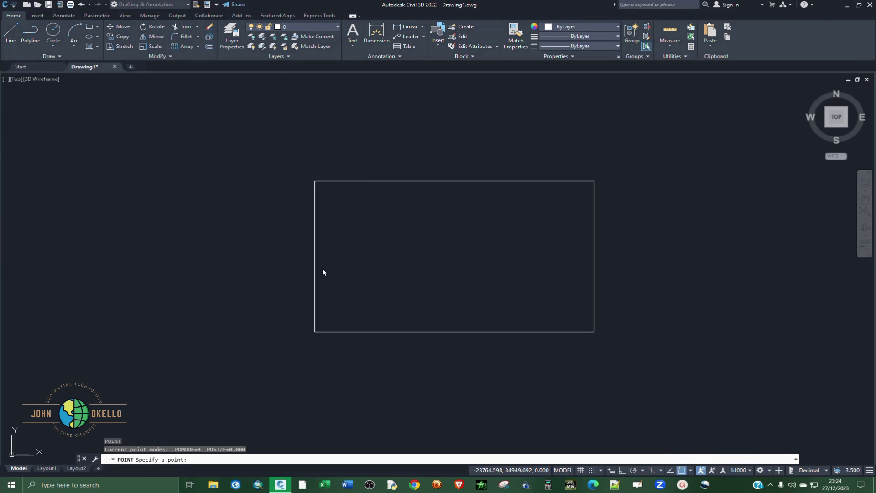
pyautogui.click(315, 181)
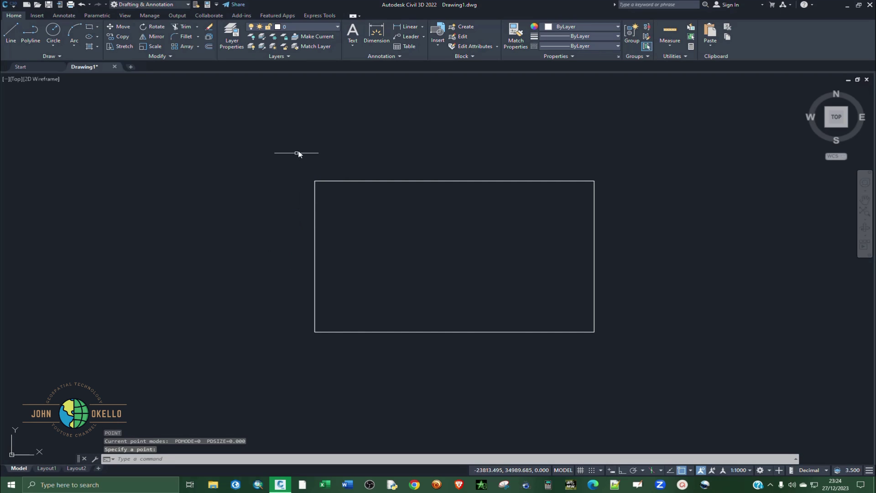
pyautogui.scroll(5, 309, 173)
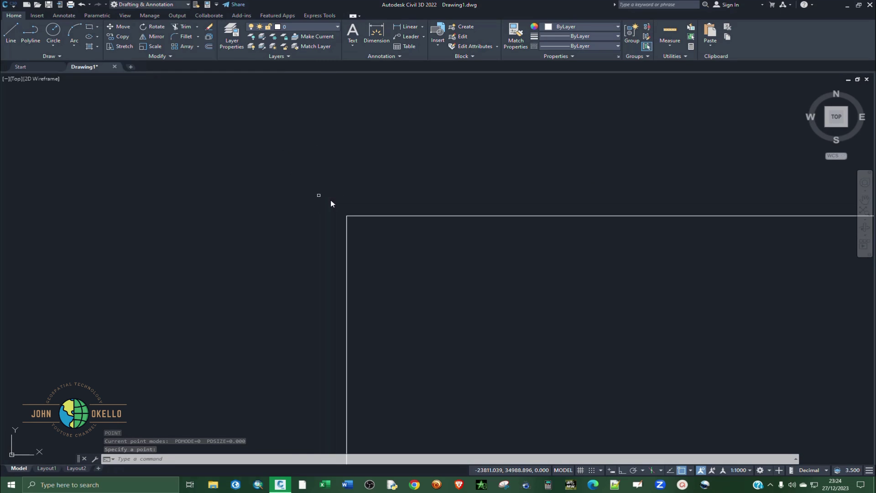
pyautogui.scroll(-3, 327, 224)
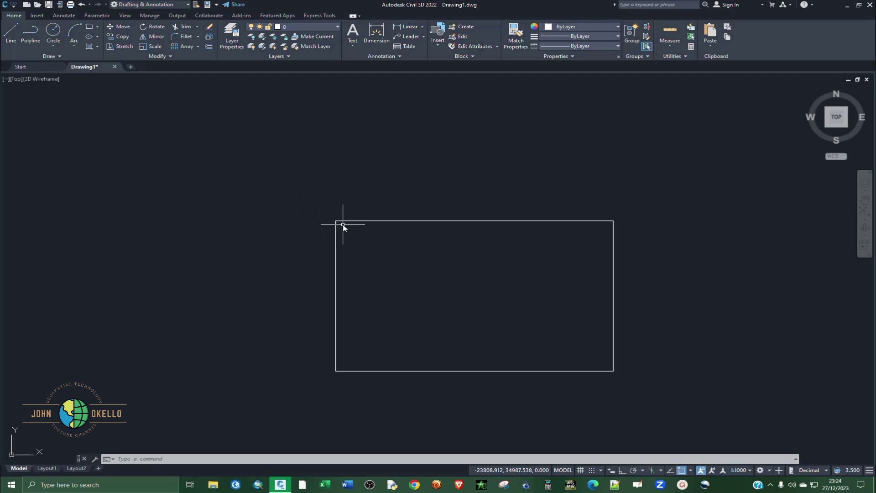
# Show the menu bar and set the point style to the circle with an X through it, at a size of 2% relative to the screen.
pyautogui.click(217, 4)
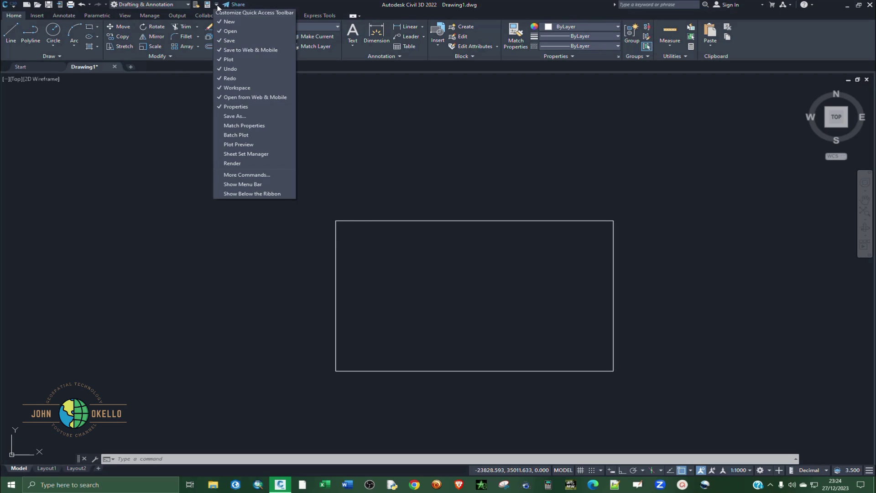
pyautogui.click(249, 185)
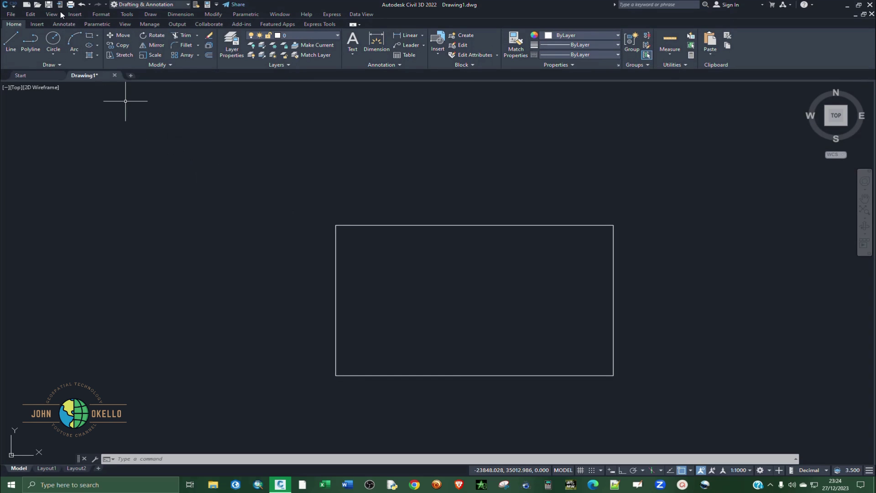
pyautogui.click(98, 15)
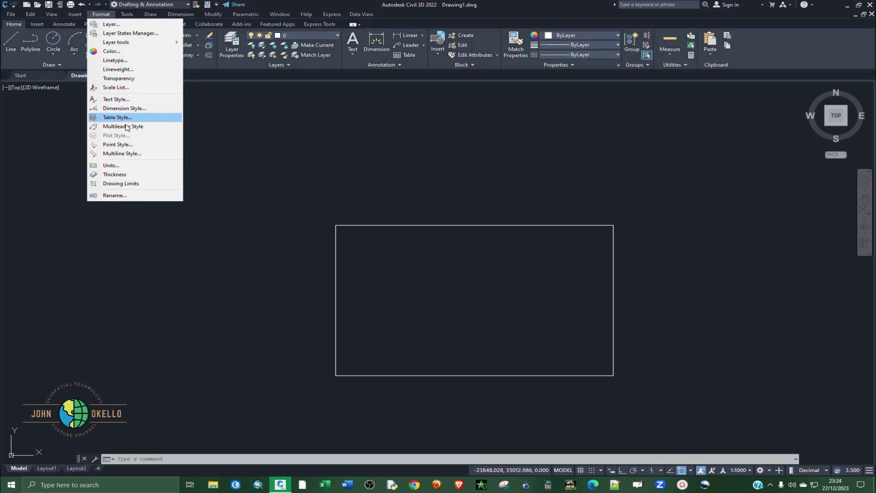
pyautogui.click(124, 146)
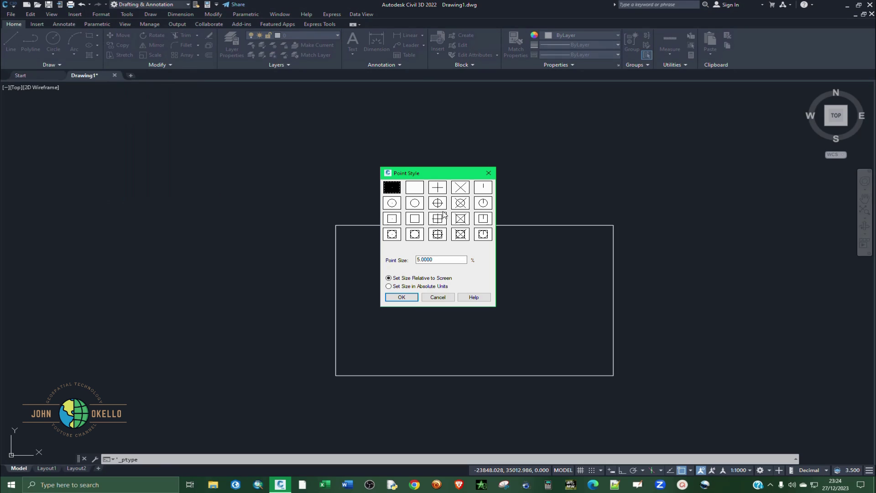
pyautogui.click(461, 203)
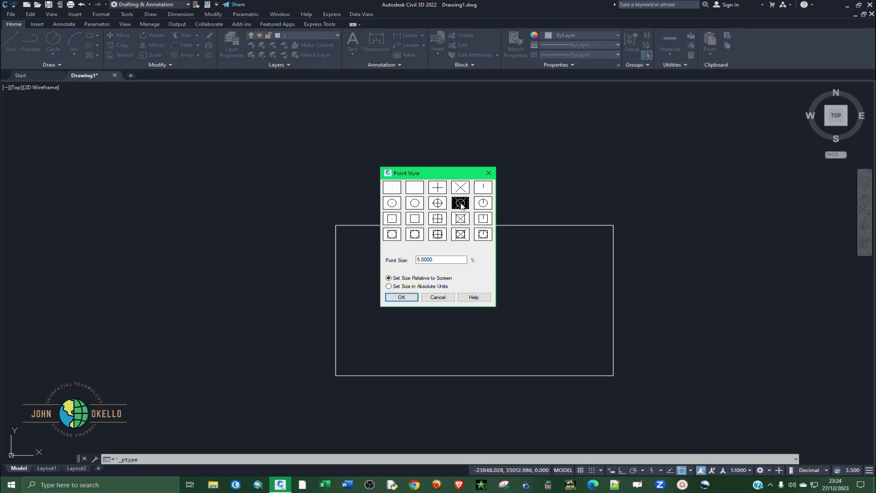
pyautogui.click(437, 260)
pyautogui.doubleClick(437, 261)
pyautogui.write('2')
pyautogui.press('Return')
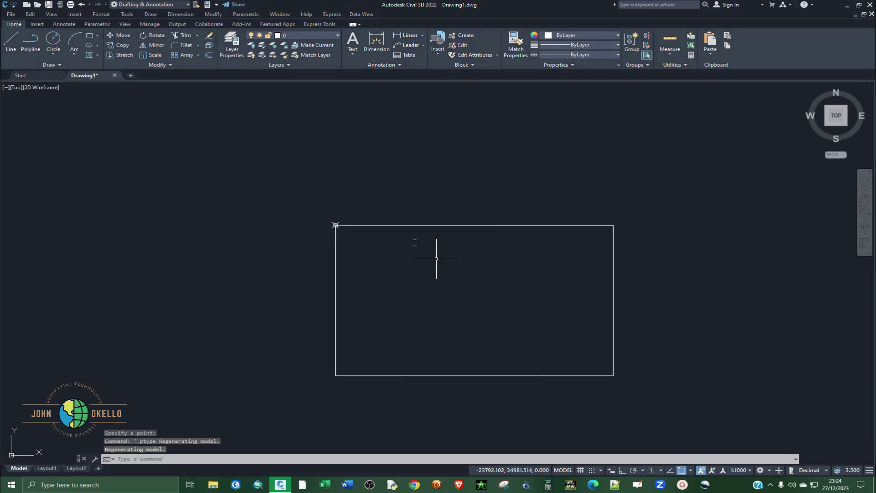
pyautogui.scroll(3, 338, 222)
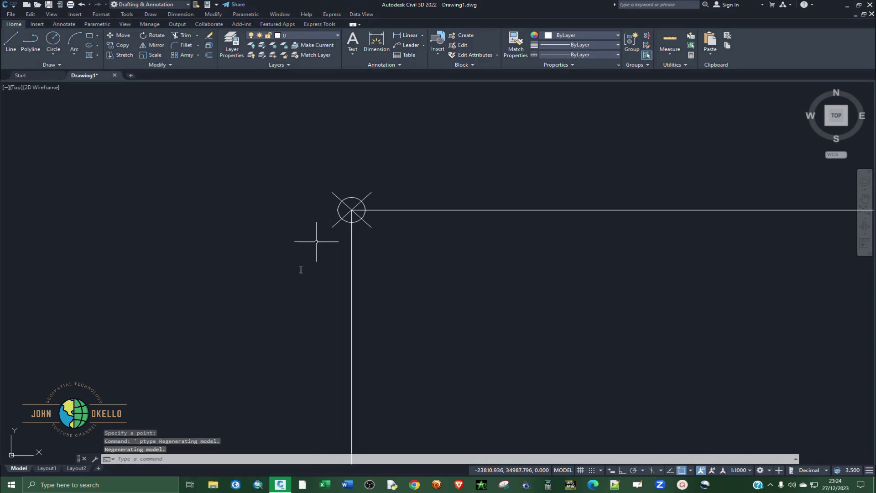
pyautogui.scroll(-1, 313, 239)
pyautogui.scroll(4, 301, 269)
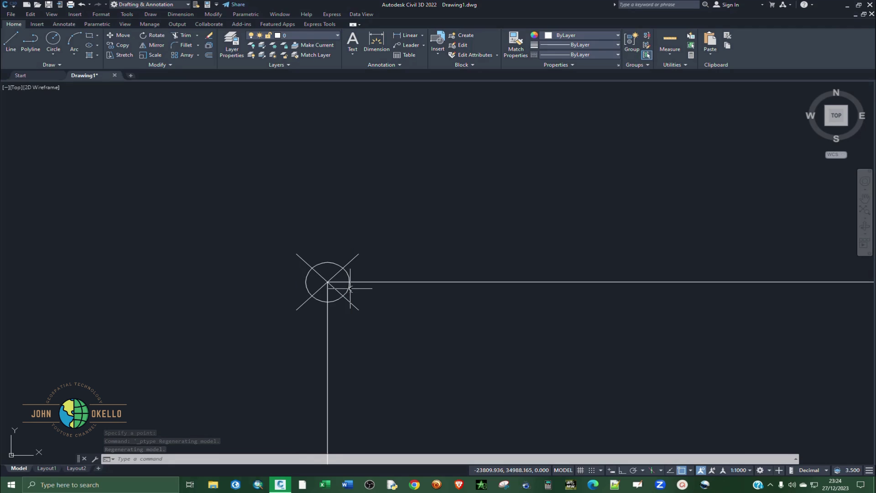
pyautogui.scroll(-2, 338, 303)
pyautogui.scroll(-2, 341, 297)
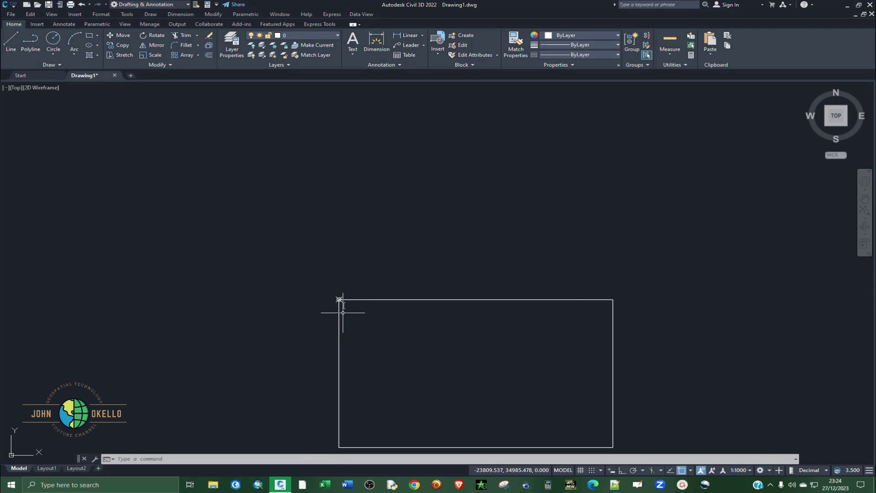
# Draw a quick leader from the point on the rectangle's upper-left corner to a spot diagonally up and right of it.
pyautogui.scroll(4, 343, 299)
pyautogui.scroll(5, 343, 299)
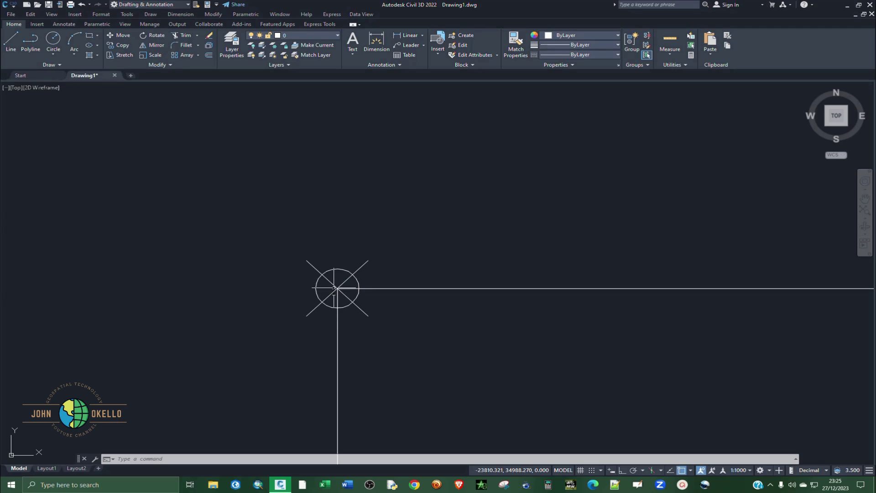
pyautogui.scroll(-4, 319, 282)
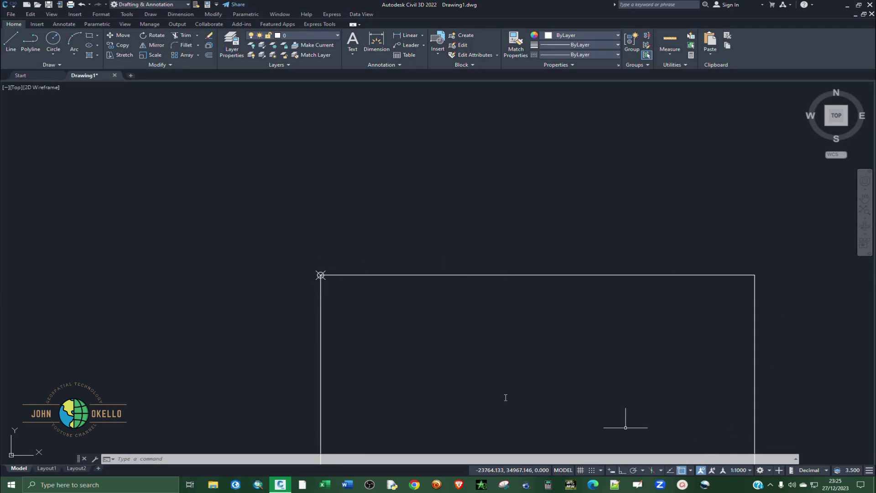
pyautogui.scroll(2, 318, 261)
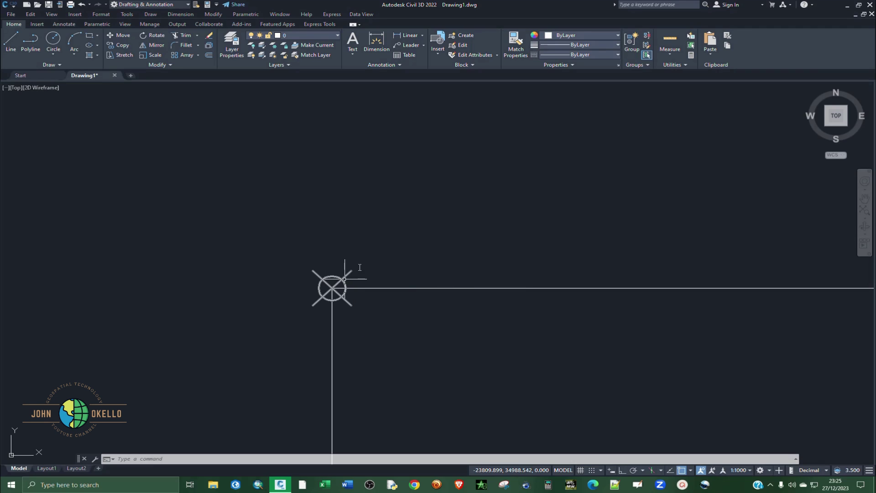
pyautogui.write('LE')
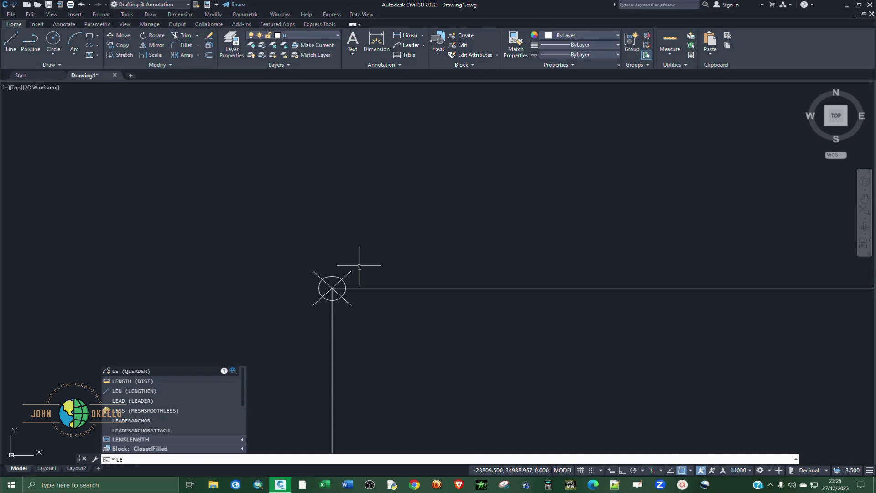
pyautogui.press('Return')
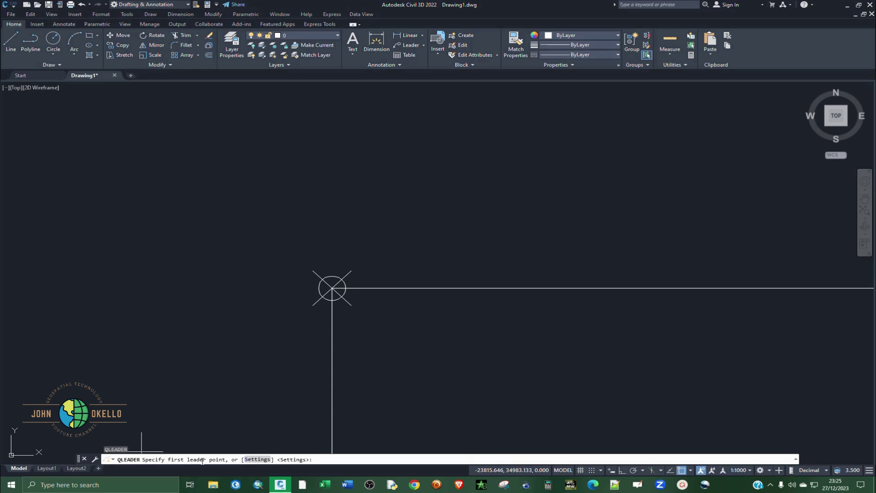
pyautogui.click(332, 287)
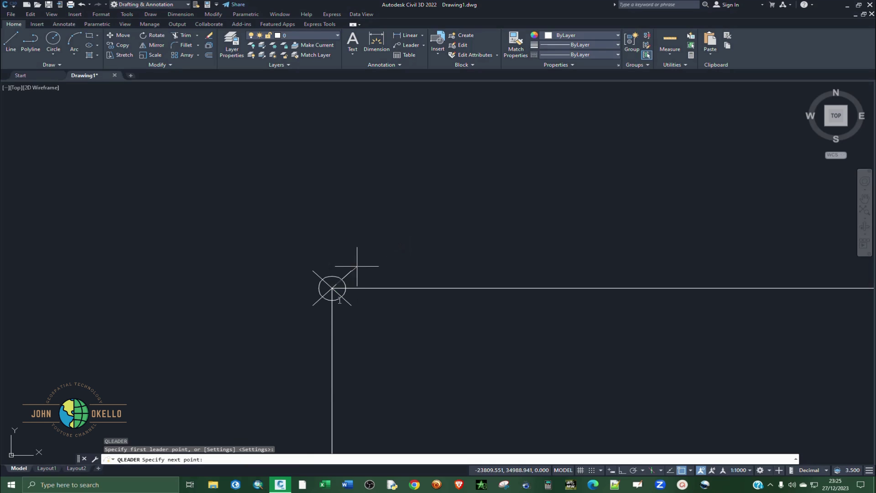
pyautogui.moveTo(358, 256); pyautogui.dragTo(353, 285, button='middle')
pyautogui.scroll(-3, 337, 316)
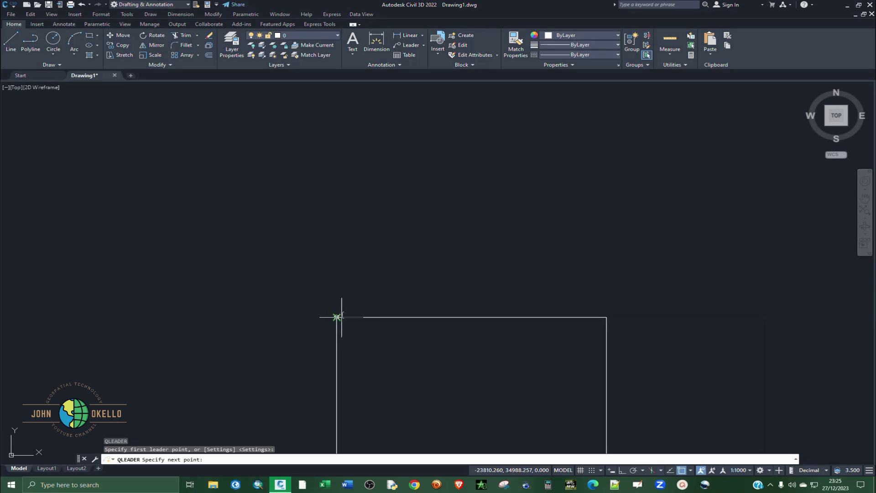
pyautogui.click(359, 282)
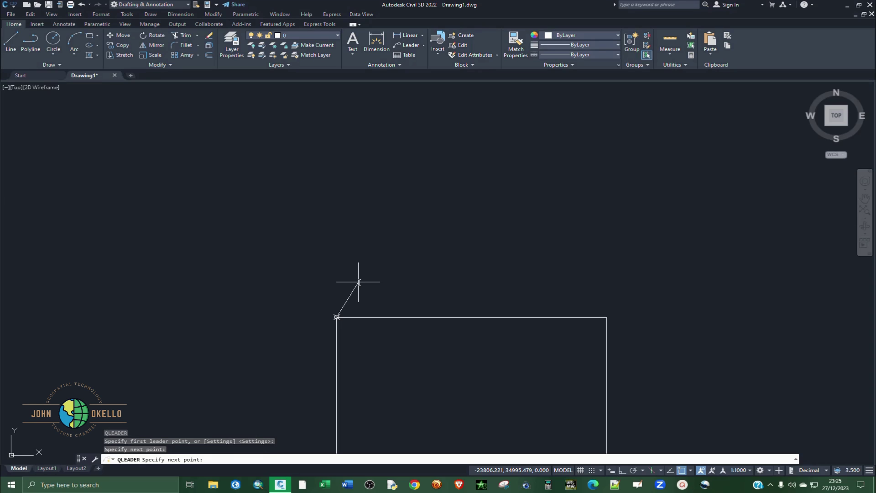
# End the leader line, accept the default text width, and open a multiline text box widened to about 1.23.
pyautogui.press('Return')
pyautogui.press('Return')
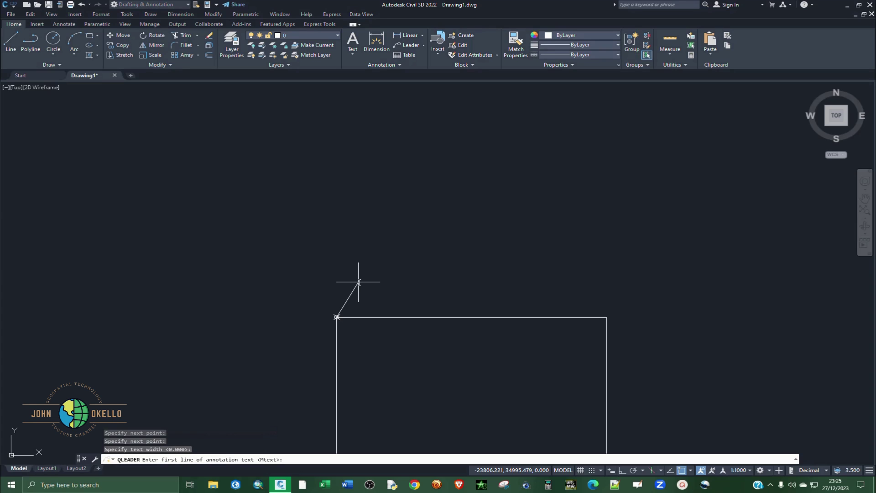
pyautogui.press('Return')
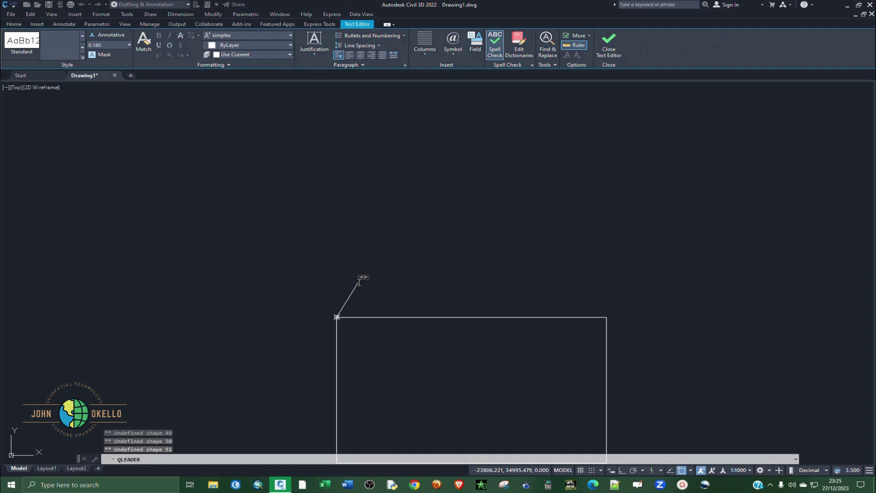
pyautogui.moveTo(359, 283); pyautogui.dragTo(393, 284)
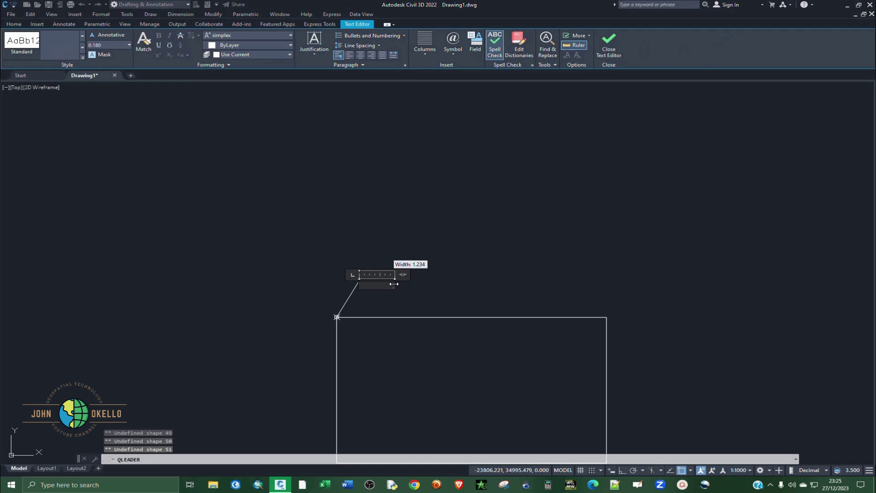
pyautogui.scroll(5, 369, 293)
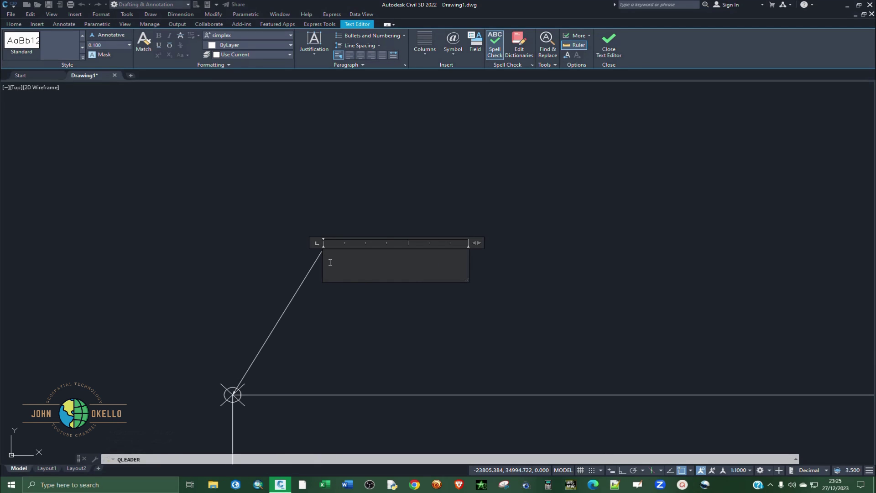
# Insert an object field in the leader text showing only the X coordinate of the corner point's position, with the prefix "E =".
pyautogui.rightClick(328, 264)
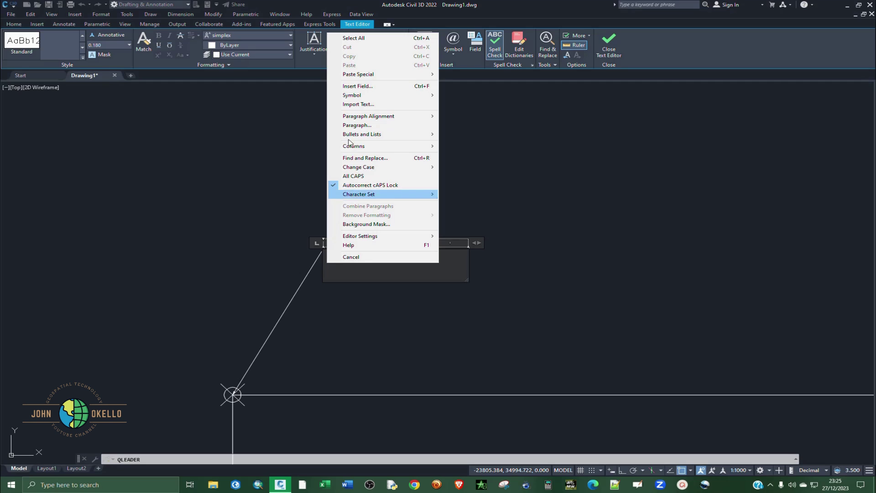
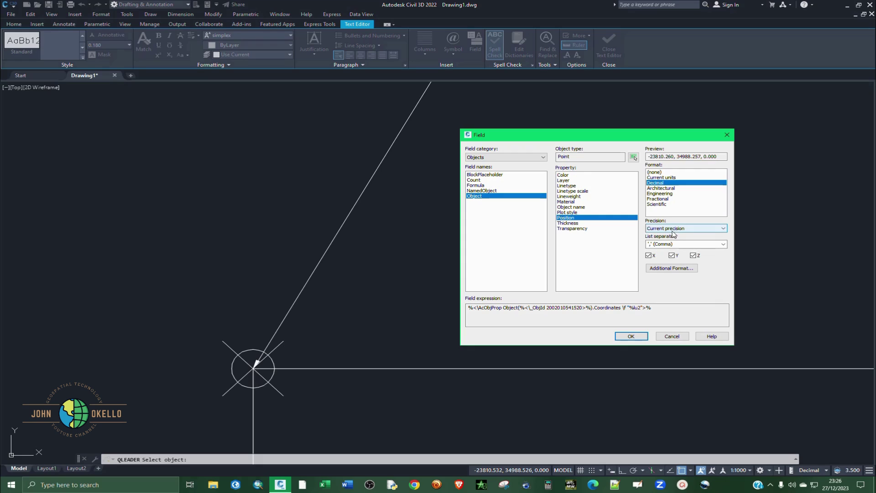
pyautogui.click(672, 255)
pyautogui.click(693, 255)
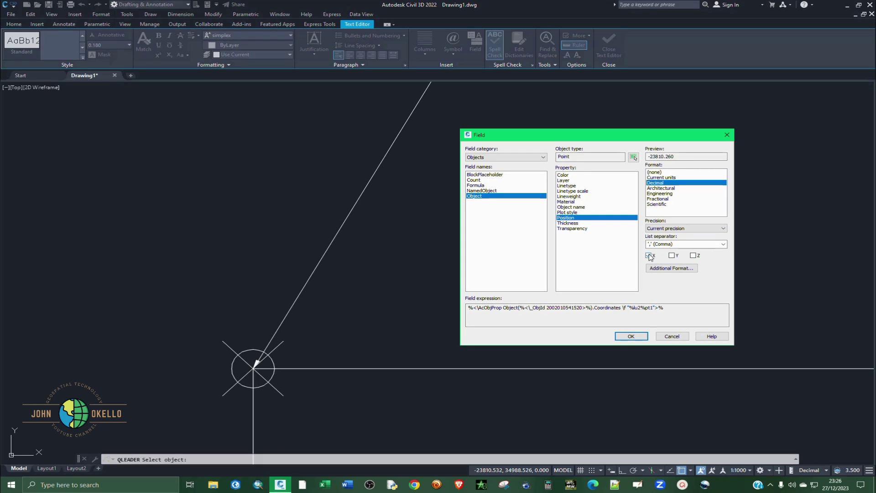
pyautogui.click(663, 269)
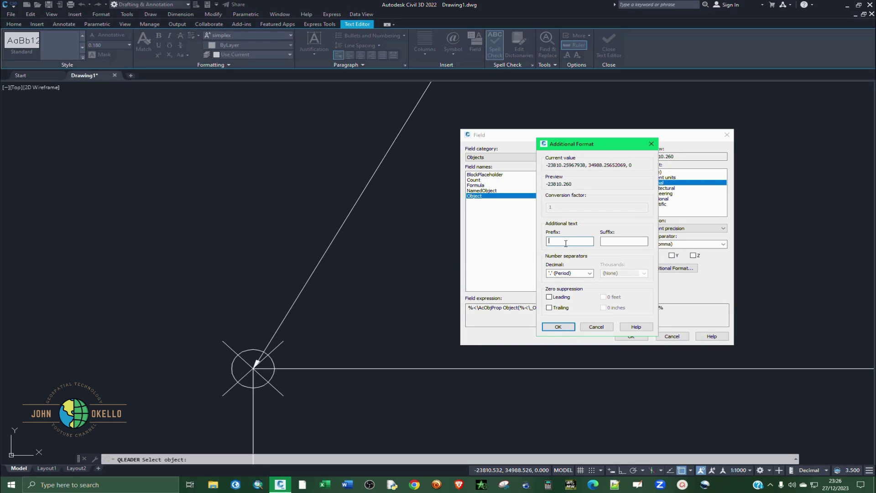
pyautogui.write('E =')
pyautogui.click(562, 327)
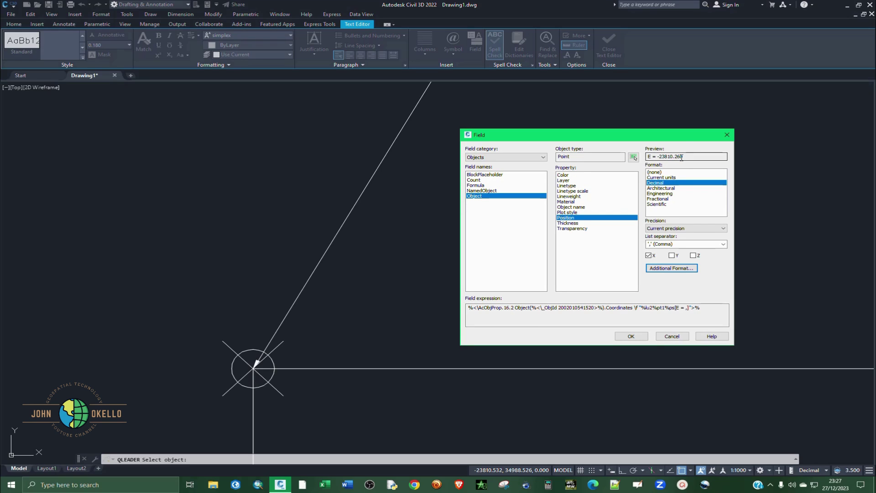
pyautogui.click(631, 336)
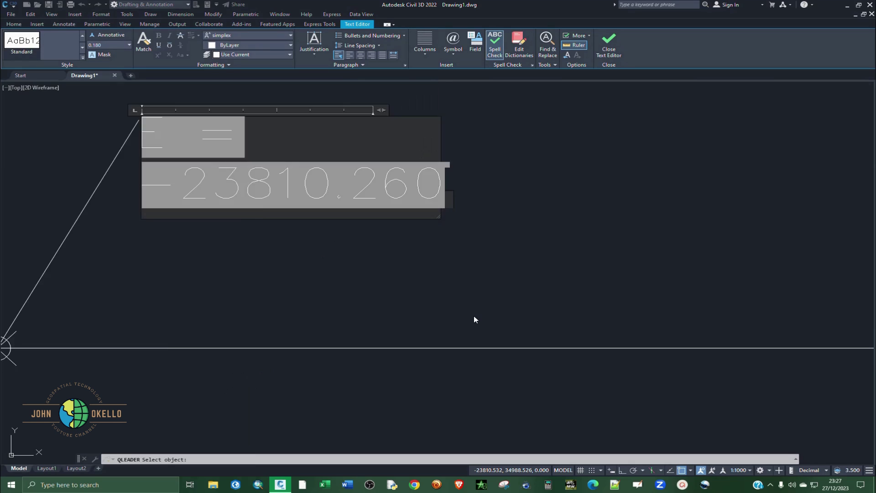
# Widen the leader's text box enough to fit the easting on a single line.
pyautogui.moveTo(453, 212); pyautogui.dragTo(602, 205)
pyautogui.scroll(-4, 504, 252)
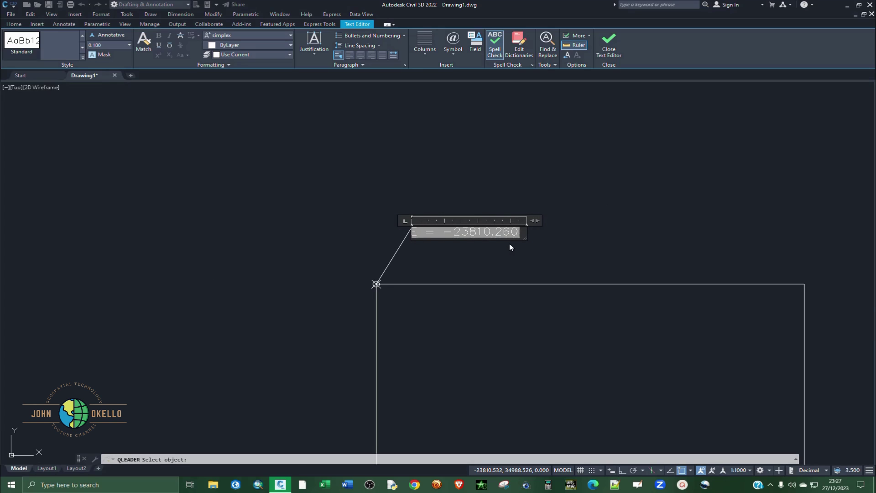
pyautogui.scroll(4, 511, 241)
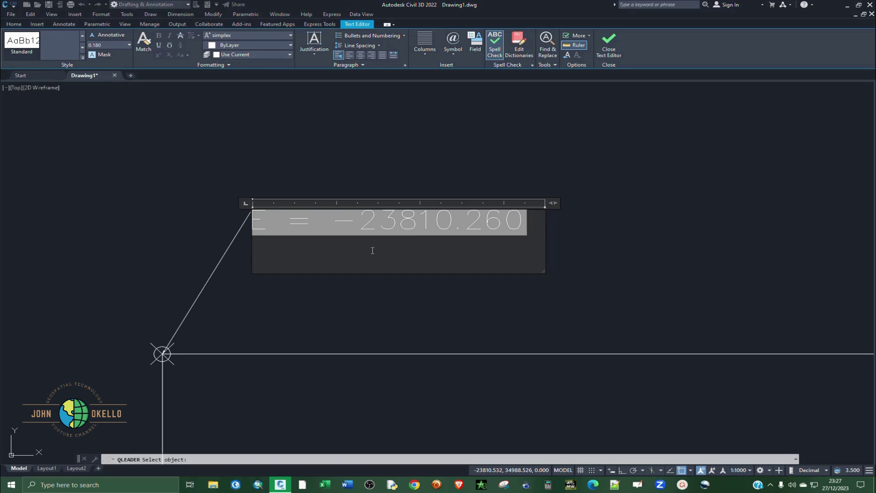
# Start a second object field below the easting, linked to the Position property of the corner point.
pyautogui.rightClick(266, 252)
pyautogui.click(285, 71)
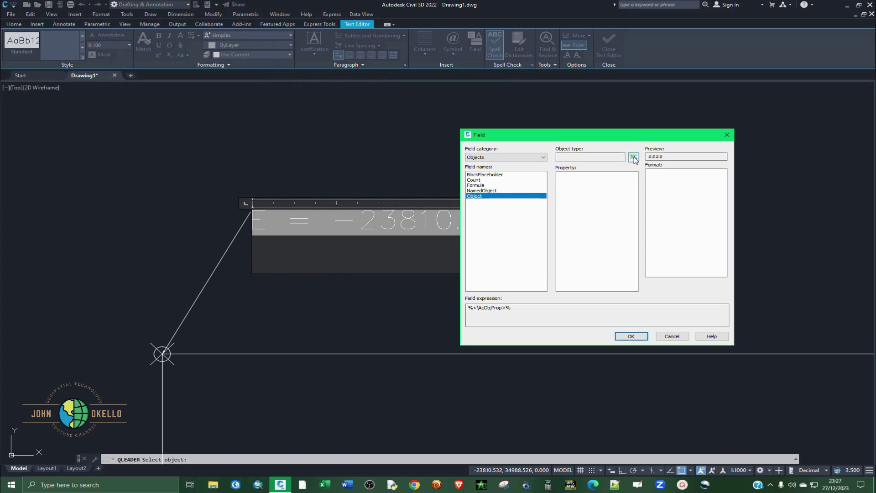
pyautogui.click(634, 157)
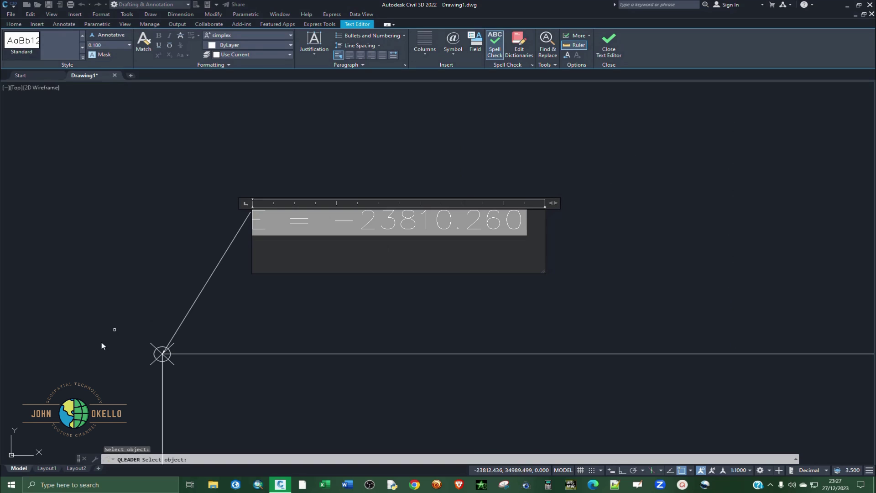
pyautogui.click(157, 349)
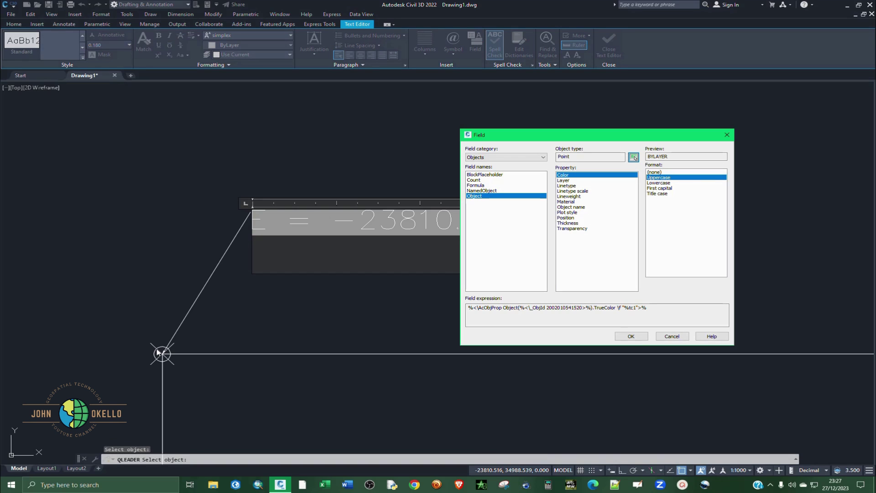
pyautogui.click(568, 218)
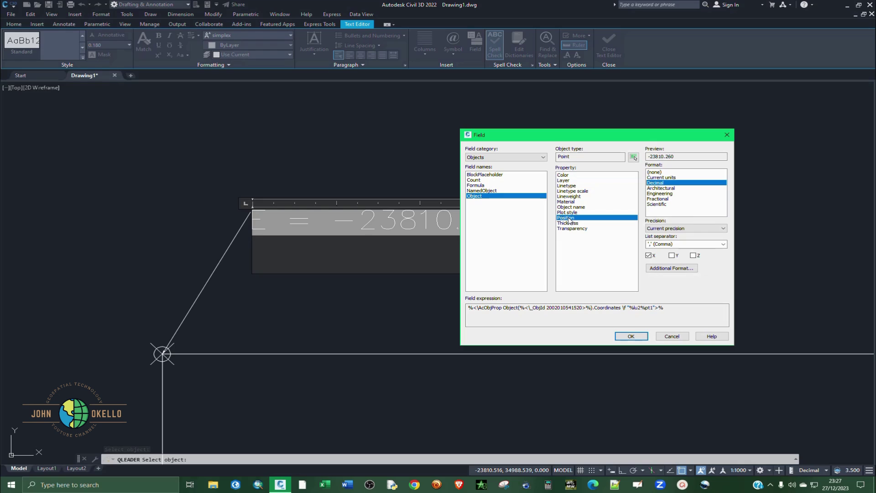
# Limit the second field to the Y coordinate, give it the prefix "N =", and insert it.
pyautogui.click(673, 256)
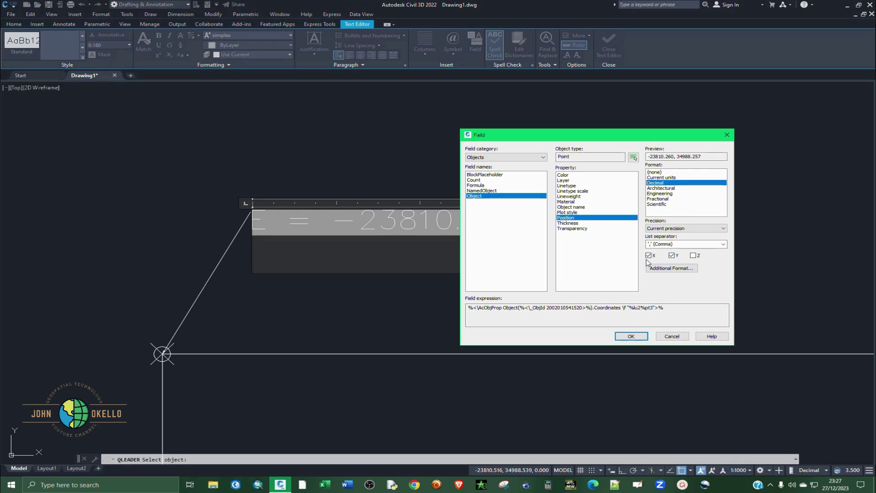
pyautogui.click(649, 256)
pyautogui.click(667, 268)
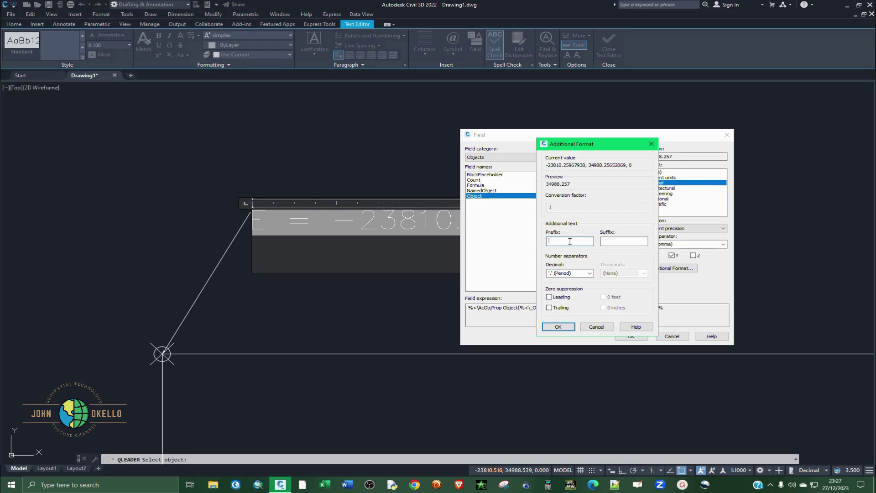
pyautogui.write('N =')
pyautogui.click(557, 326)
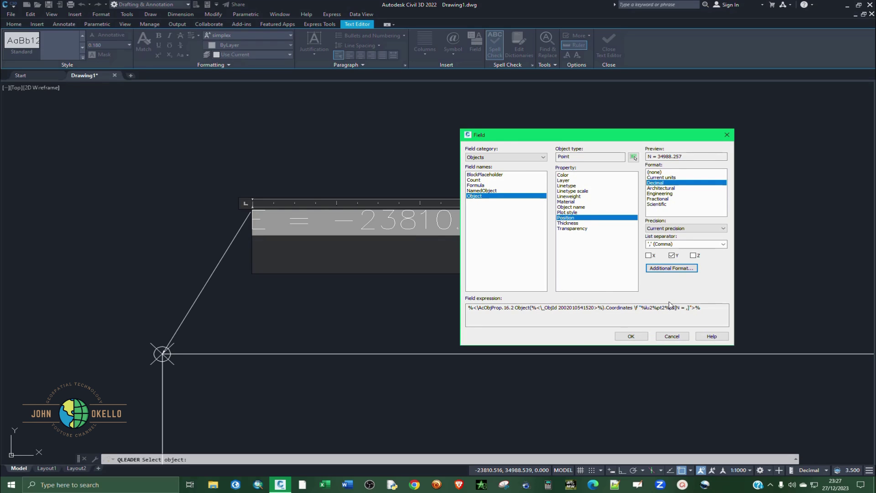
pyautogui.click(631, 336)
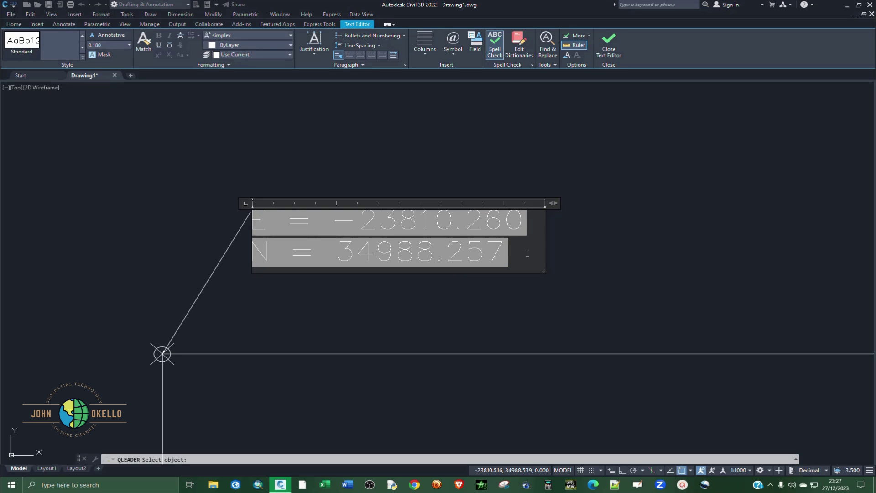
# Start a third object field on a new line below the northing, using the corner point's Position property.
pyautogui.press('Return')
pyautogui.rightClick(285, 282)
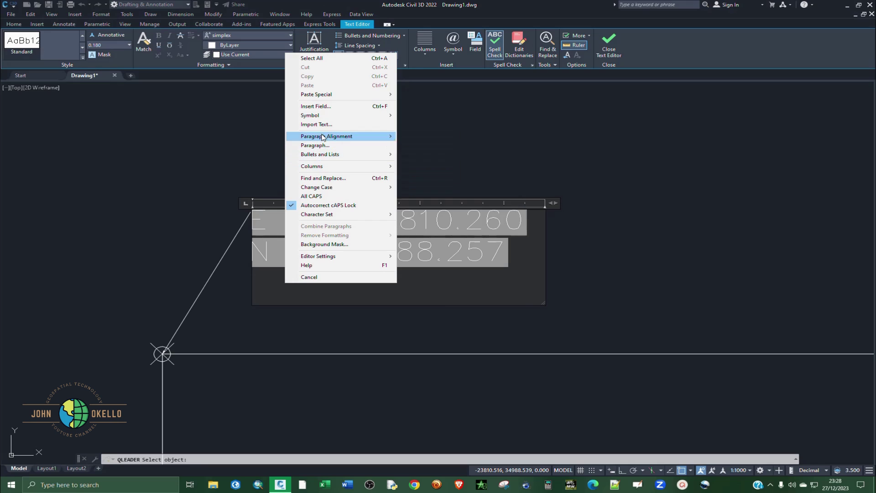
pyautogui.click(323, 107)
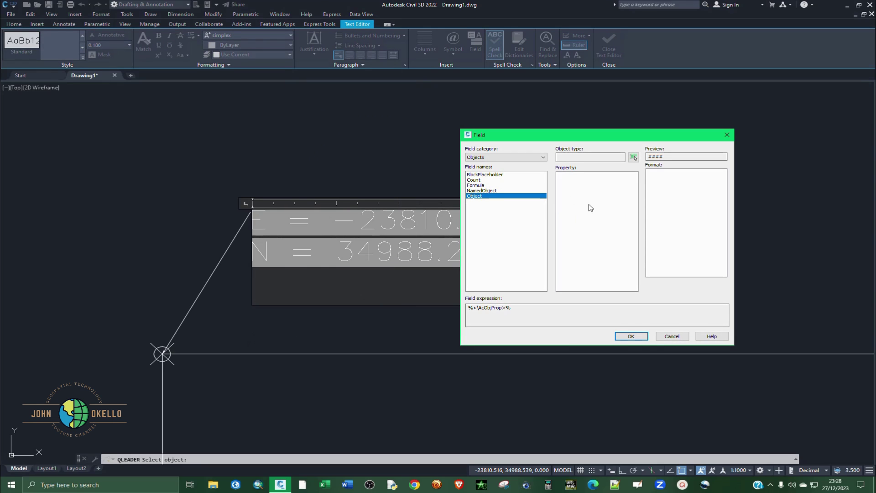
pyautogui.click(635, 158)
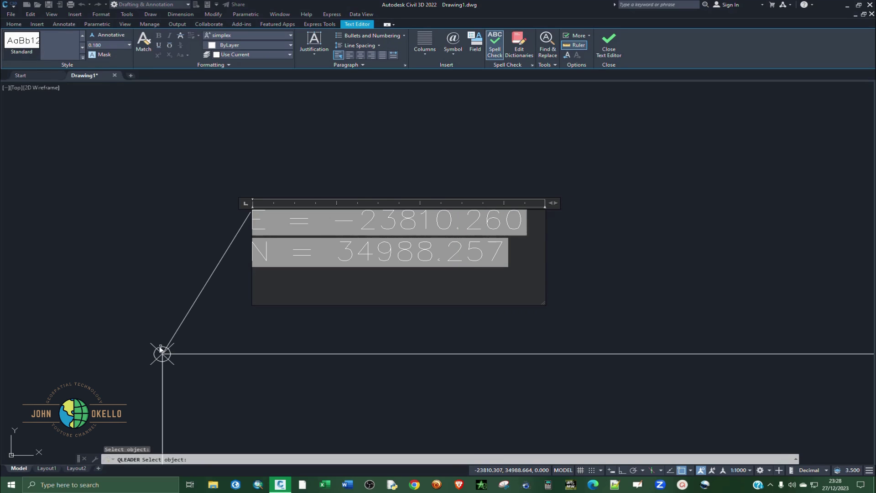
pyautogui.click(157, 352)
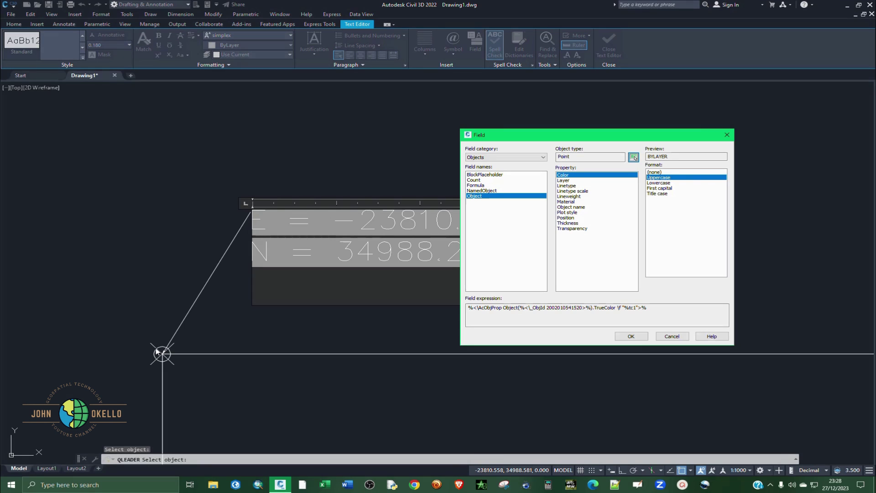
pyautogui.click(566, 218)
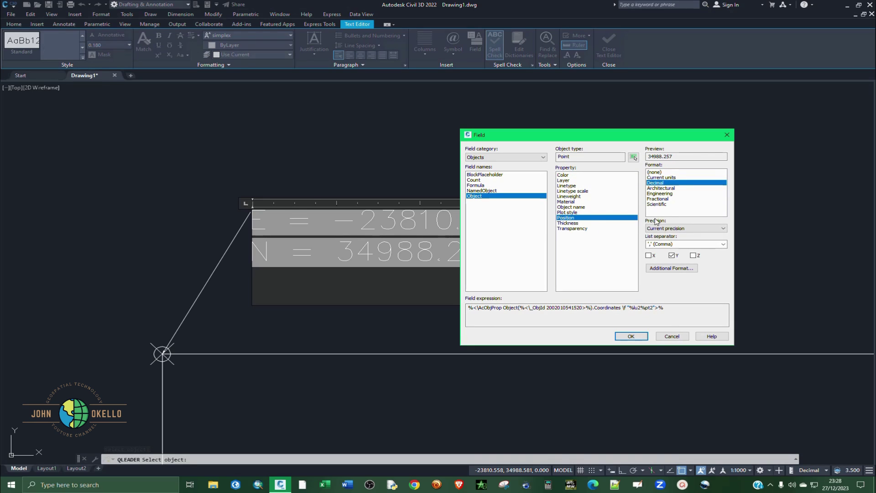
# Limit the third field to the Z coordinate with the prefix "Z =", insert it and finish the leader text.
pyautogui.click(693, 256)
pyautogui.click(671, 255)
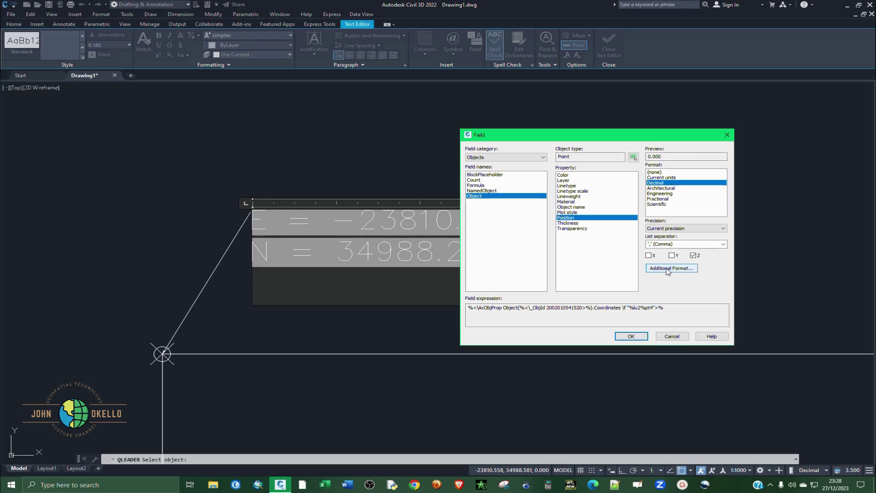
pyautogui.click(668, 269)
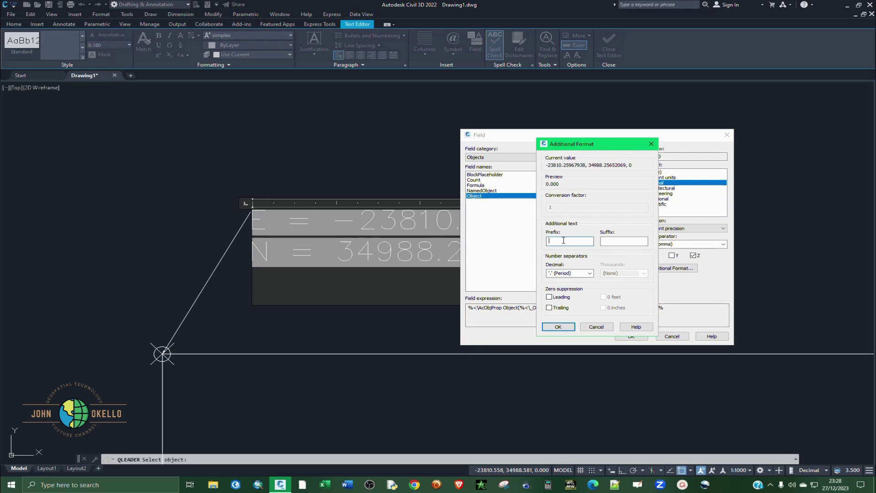
pyautogui.write('Z =')
pyautogui.click(559, 327)
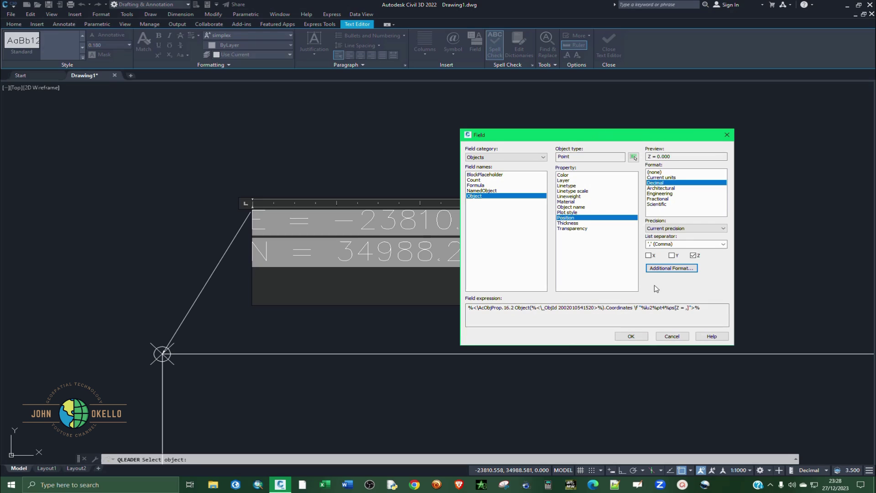
pyautogui.click(635, 336)
pyautogui.scroll(-2, 456, 273)
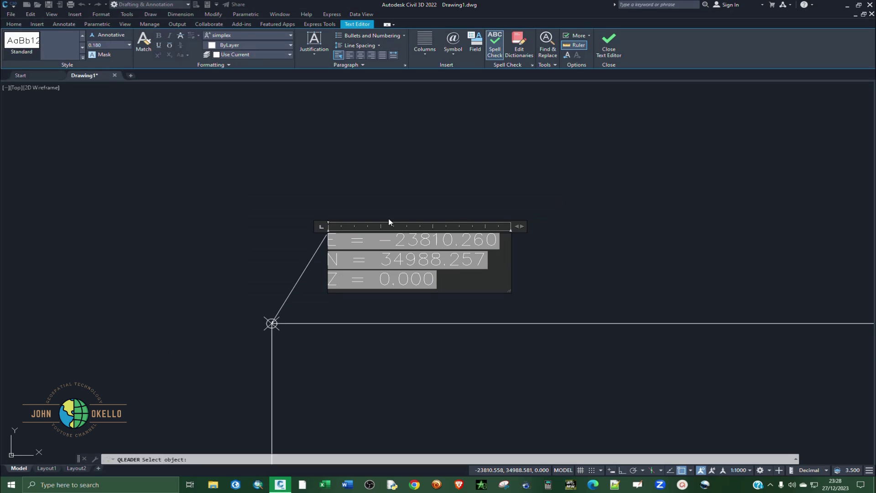
pyautogui.click(573, 268)
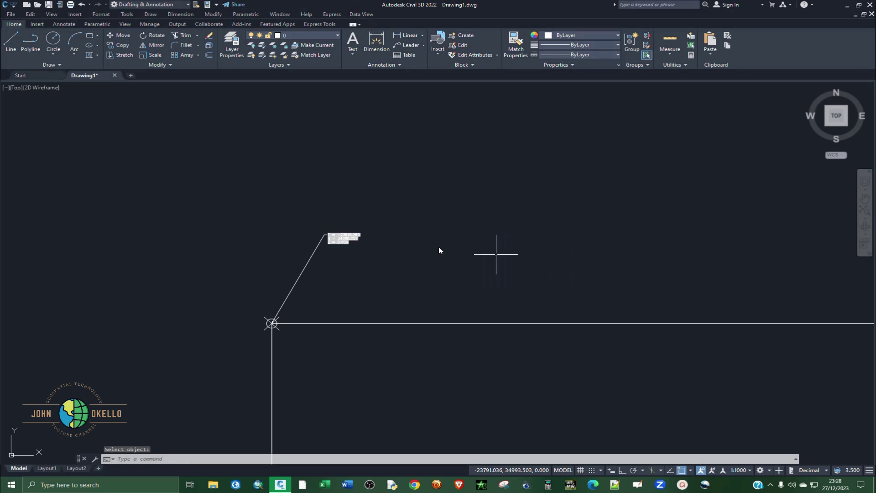
# Change the color of the leader's coordinate text to dark red (153,27,30).
pyautogui.click(342, 236)
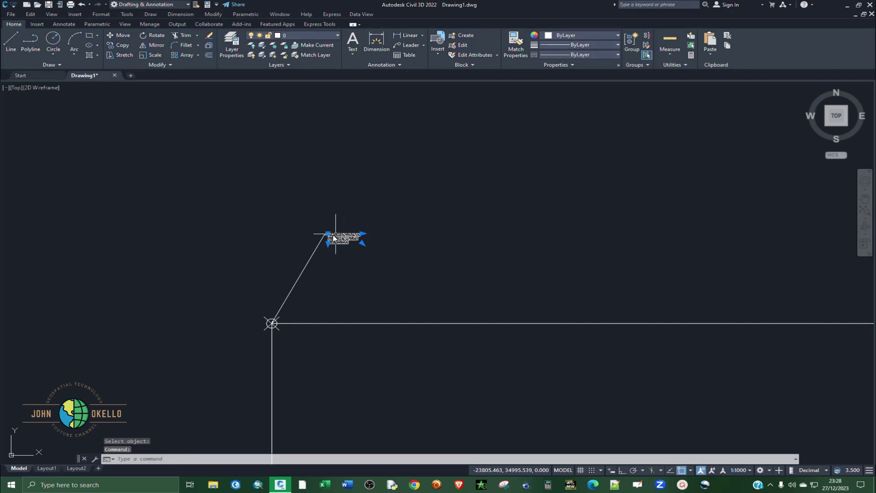
pyautogui.scroll(3, 340, 237)
pyautogui.press('Escape')
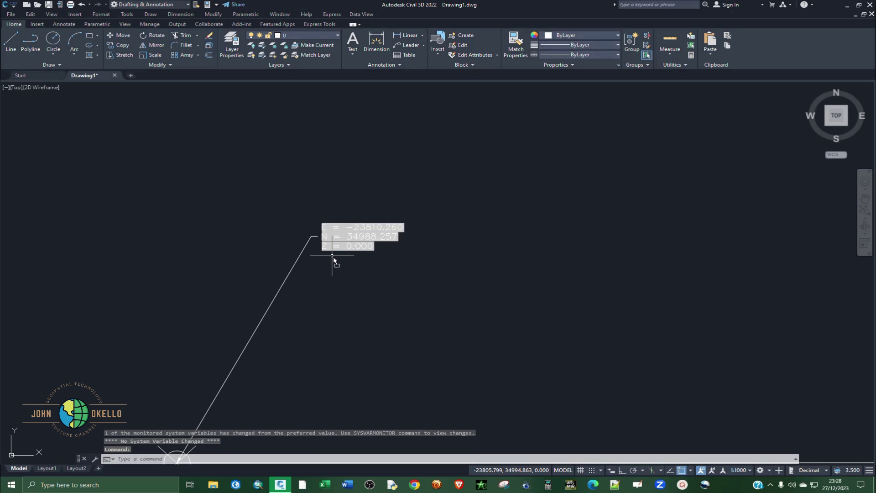
pyautogui.click(343, 239)
pyautogui.click(328, 254)
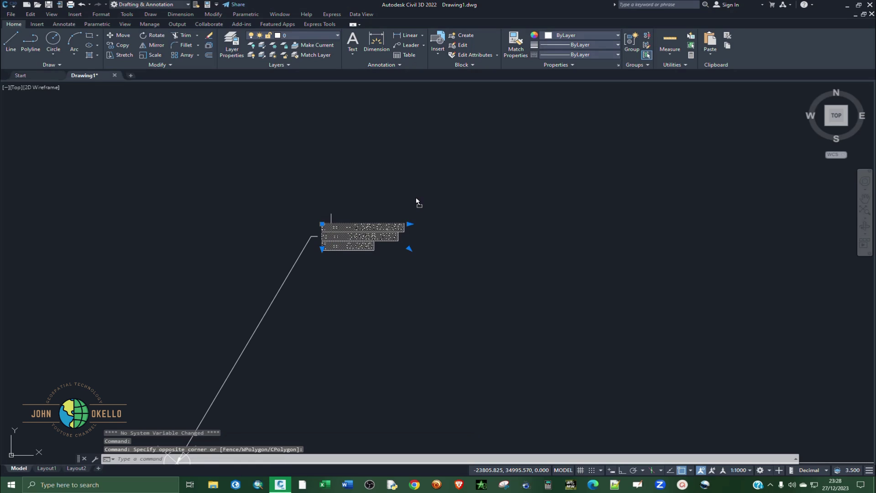
pyautogui.click(566, 37)
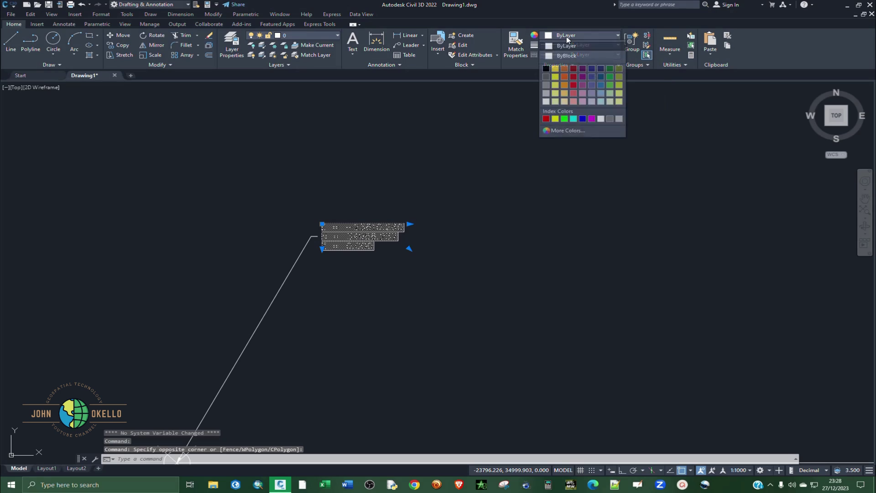
pyautogui.click(572, 70)
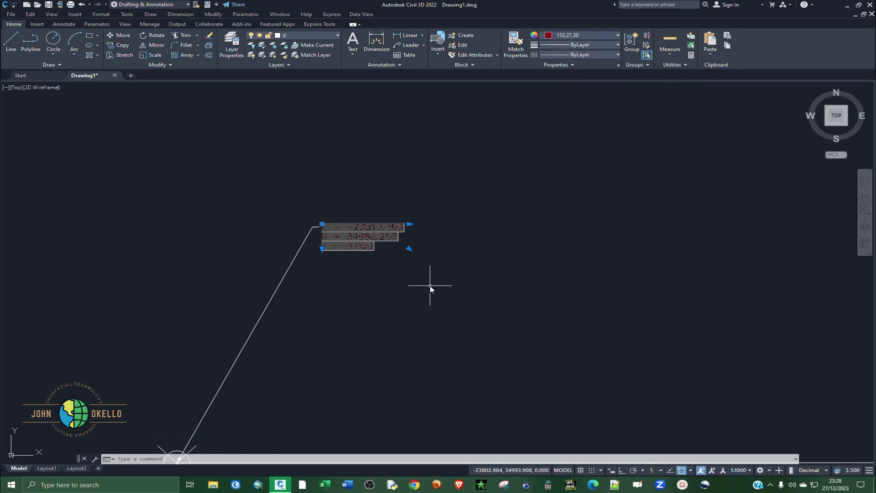
pyautogui.click(456, 313)
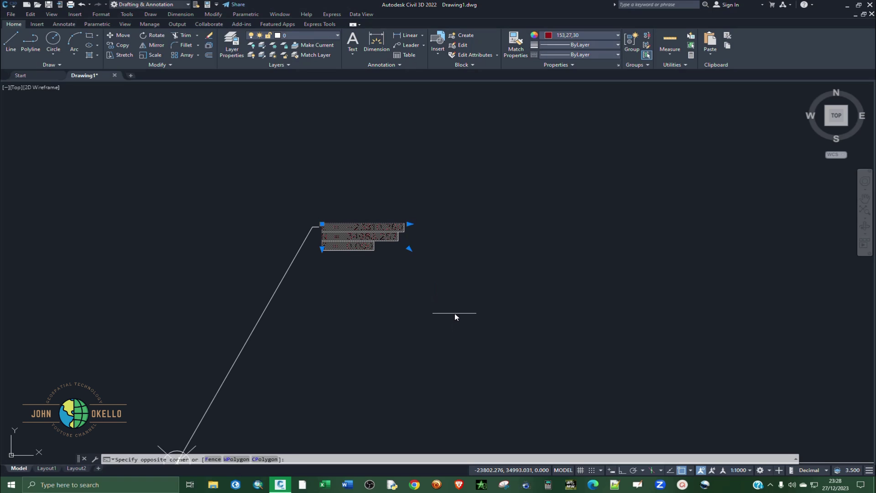
pyautogui.click(434, 290)
pyautogui.press('Escape')
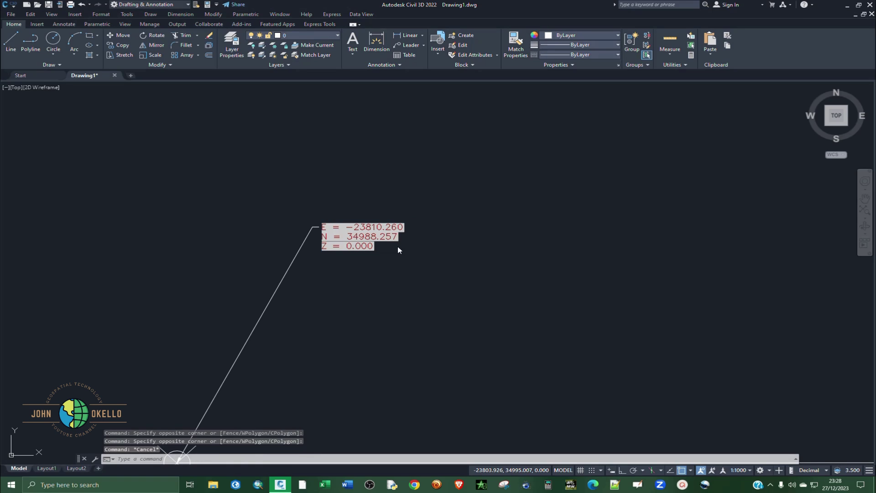
pyautogui.scroll(-2, 390, 254)
pyautogui.scroll(1, 356, 272)
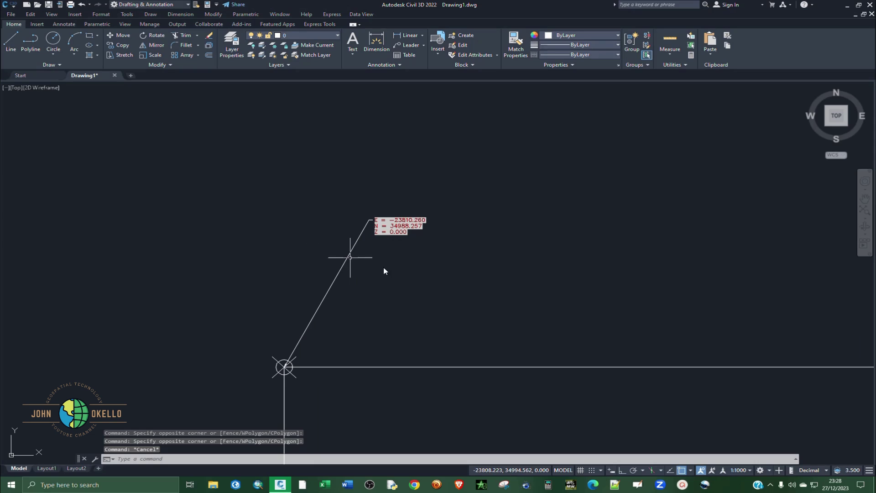
pyautogui.click(422, 266)
pyautogui.click(341, 187)
pyautogui.scroll(2, 301, 356)
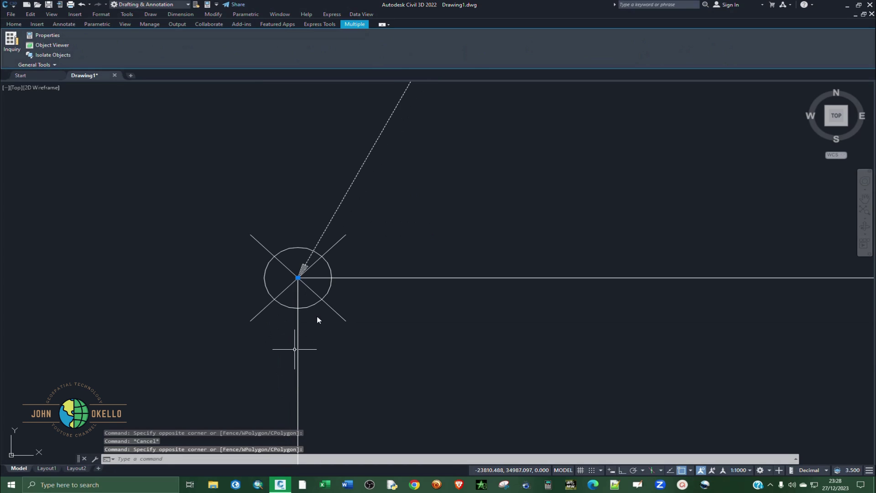
pyautogui.scroll(-1, 338, 297)
pyautogui.scroll(-2, 381, 275)
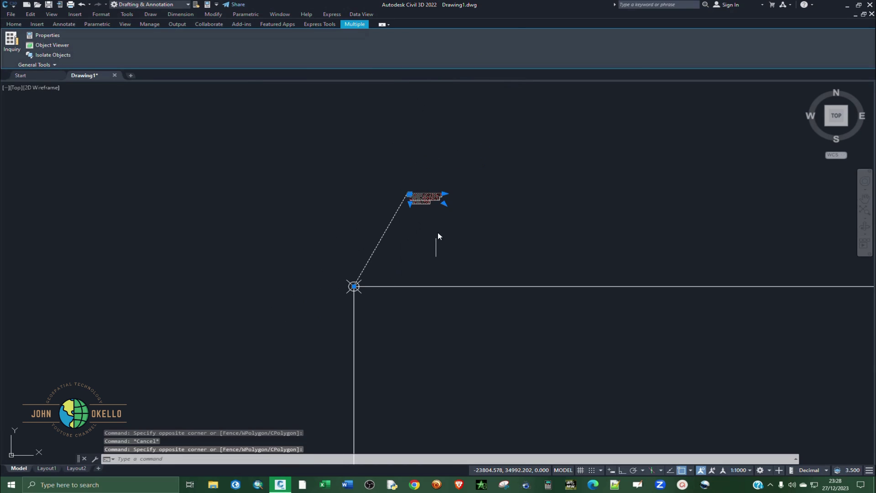
pyautogui.press('Escape')
# Copy the leader, its coordinate text and the corner point to the clipboard.
pyautogui.click(435, 228)
pyautogui.click(386, 186)
pyautogui.scroll(8, 347, 301)
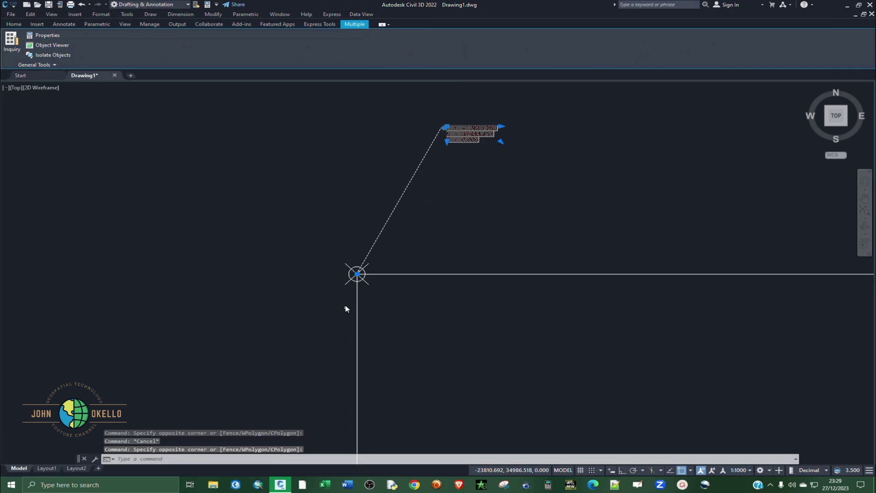
pyautogui.click(445, 219)
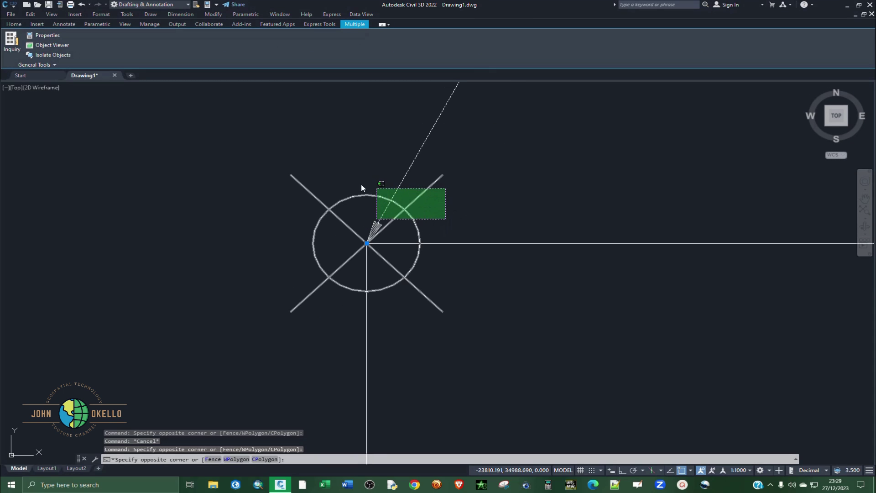
pyautogui.click(354, 176)
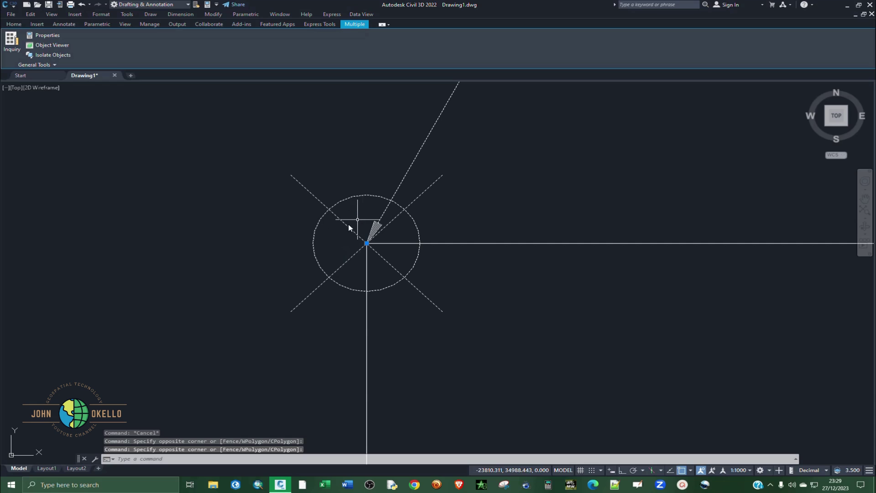
pyautogui.scroll(-3, 294, 261)
pyautogui.scroll(-4, 297, 261)
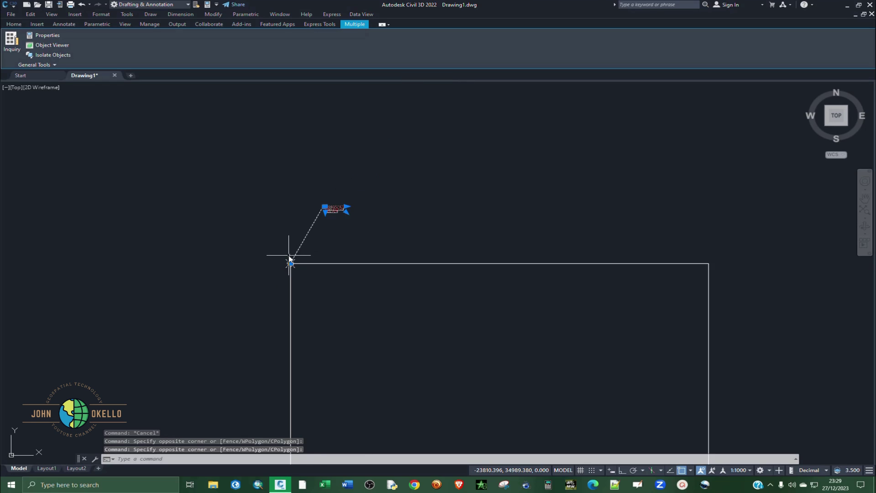
pyautogui.rightClick(311, 247)
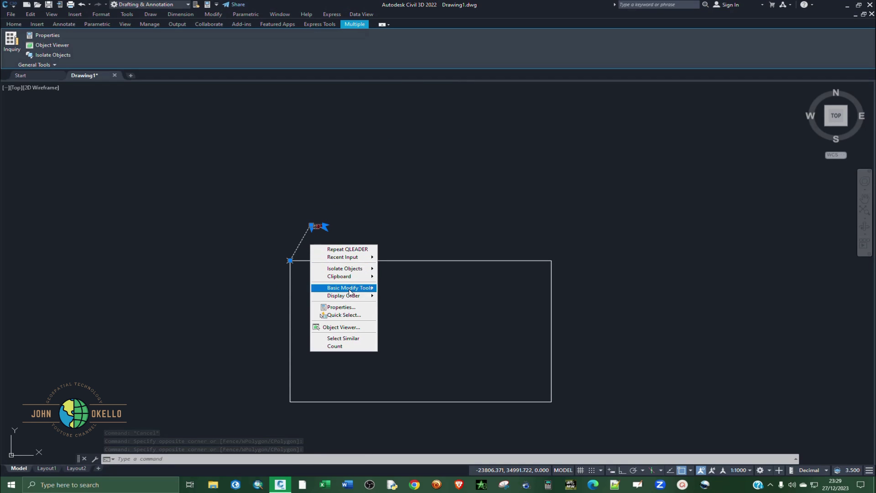
pyautogui.moveTo(355, 278)
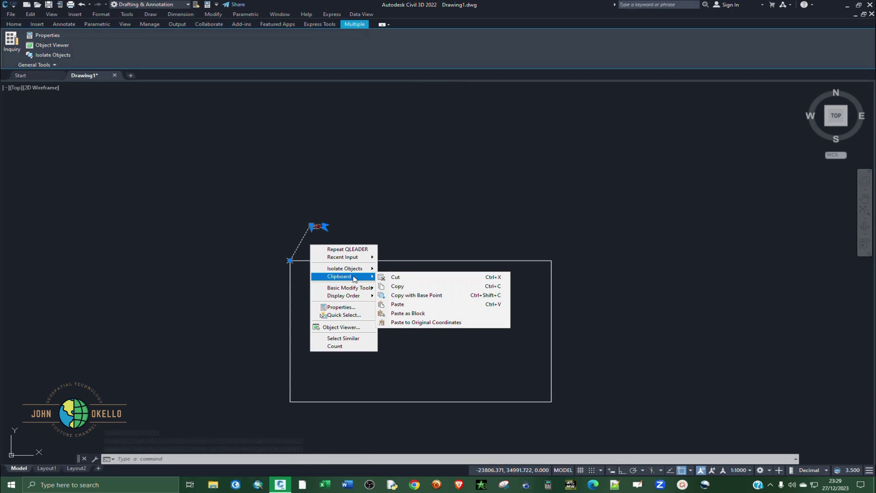
pyautogui.click(397, 287)
# Paste the copied point and leader label onto the rectangle's upper-right corner.
pyautogui.scroll(3, 572, 260)
pyautogui.rightClick(571, 260)
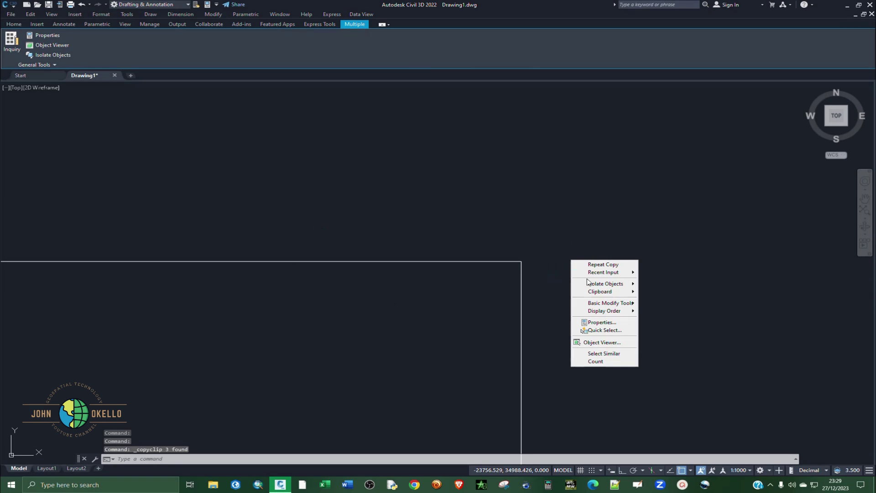
pyautogui.moveTo(606, 294)
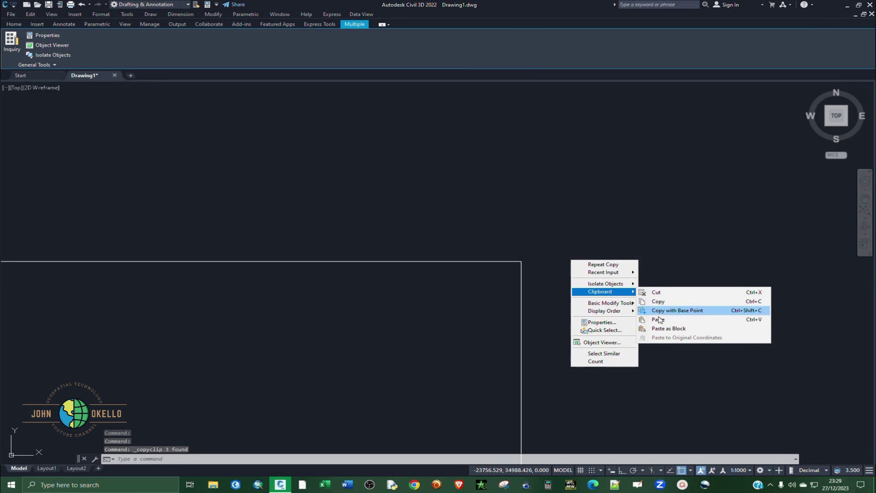
pyautogui.click(657, 319)
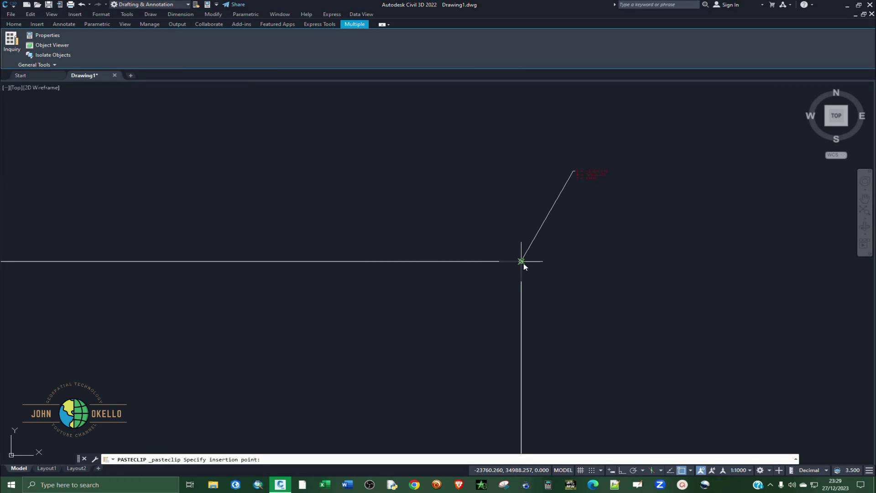
pyautogui.click(692, 472)
pyautogui.click(691, 472)
pyautogui.click(521, 261)
pyautogui.scroll(-5, 528, 243)
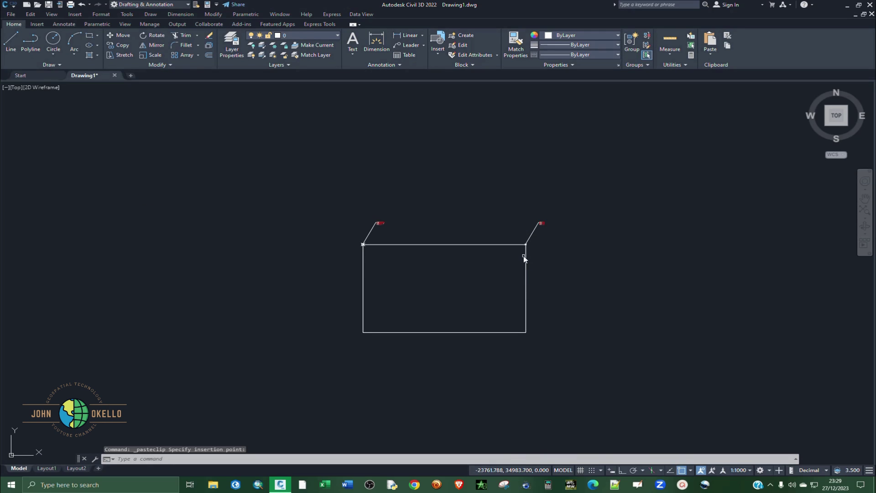
# Paste further copies of the point and leader label onto the rectangle's lower-right and lower-left corners.
pyautogui.scroll(5, 516, 357)
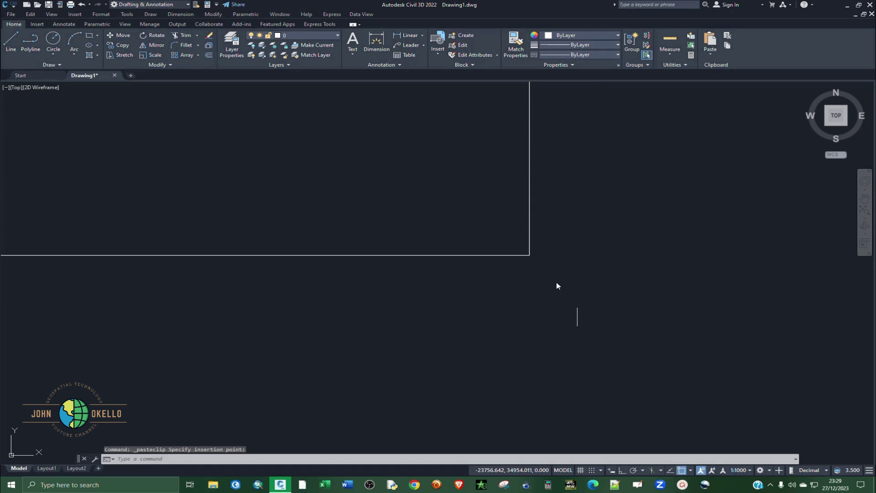
pyautogui.hotkey('ctrl', 'v')
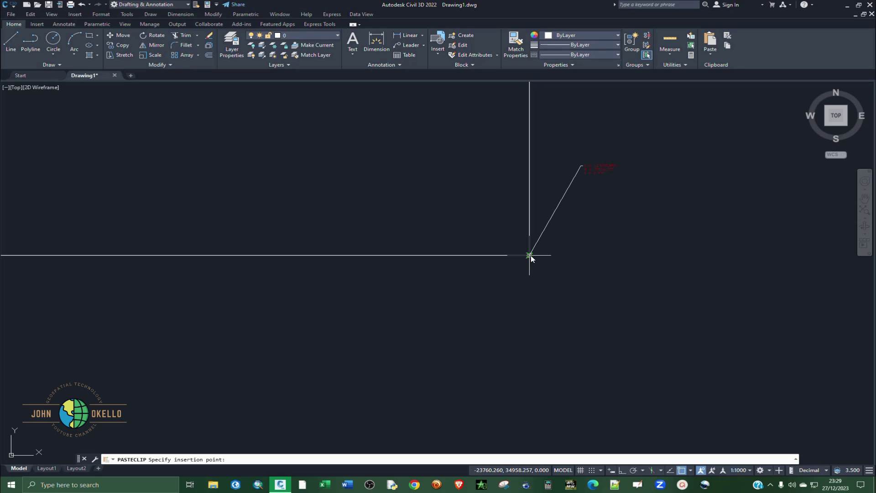
pyautogui.click(529, 255)
pyautogui.scroll(-5, 589, 293)
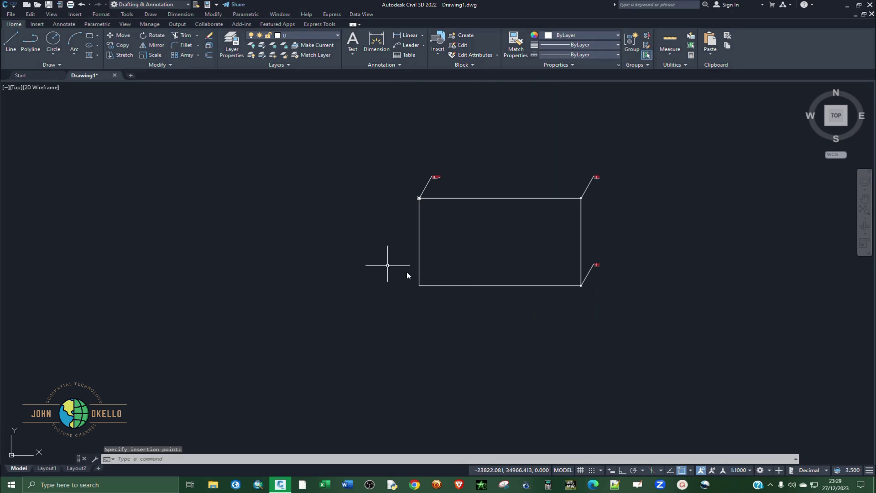
pyautogui.scroll(5, 425, 282)
pyautogui.hotkey('ctrl', 'v')
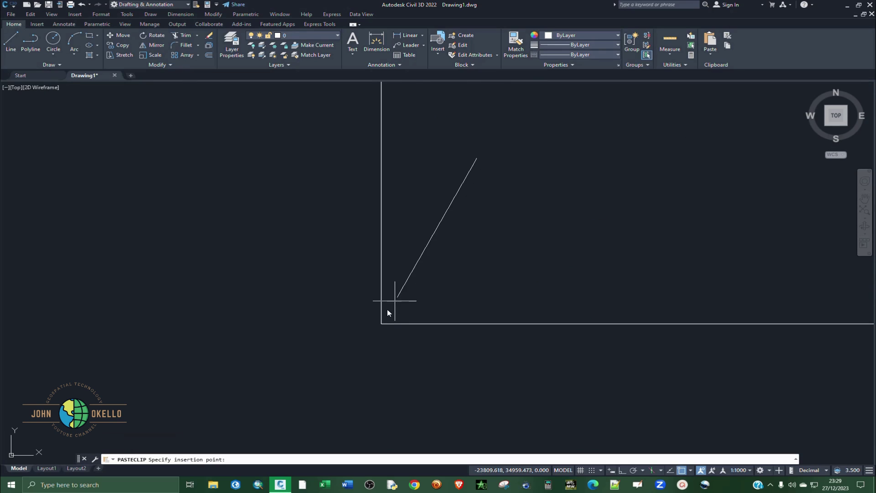
pyautogui.click(382, 323)
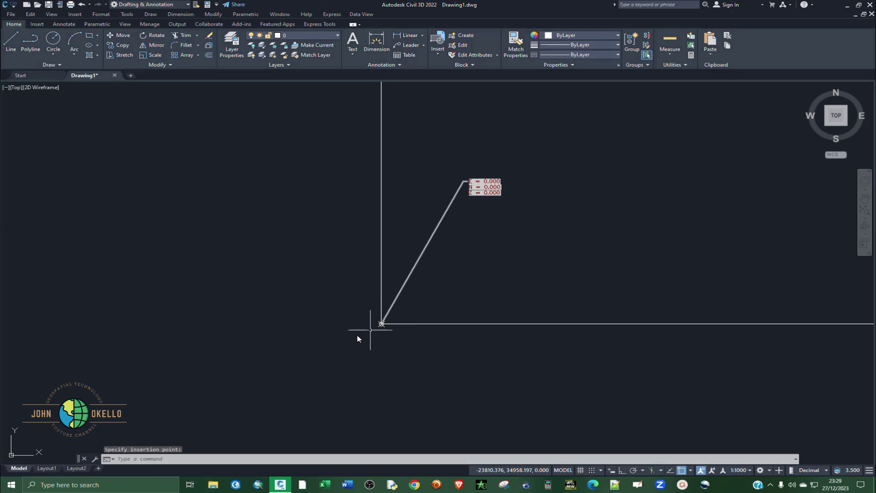
pyautogui.scroll(-3, 357, 335)
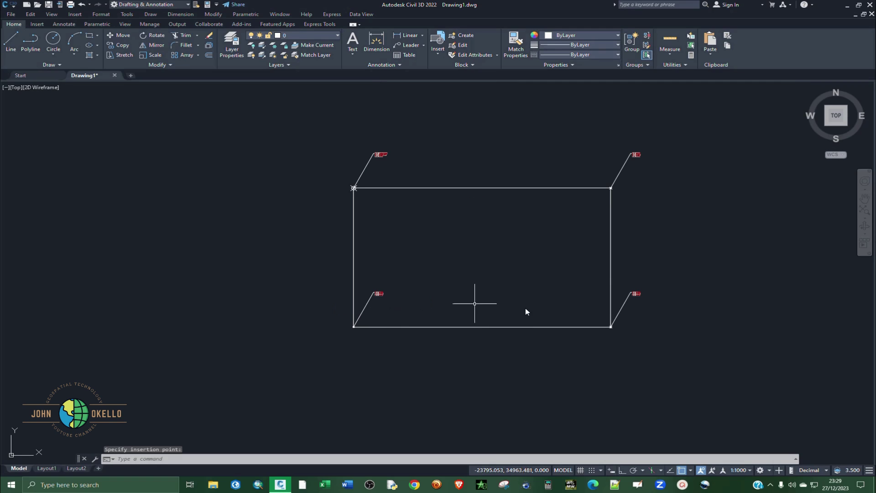
# Compare the coordinate values in the pasted corner labels with those in the original upper-left label.
pyautogui.scroll(2, 628, 306)
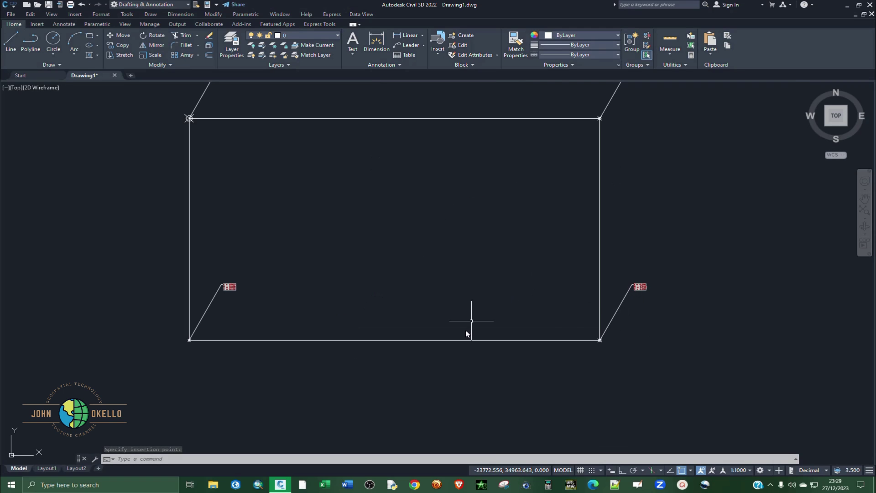
pyautogui.scroll(-2, 468, 331)
pyautogui.scroll(8, 580, 166)
pyautogui.scroll(-5, 536, 188)
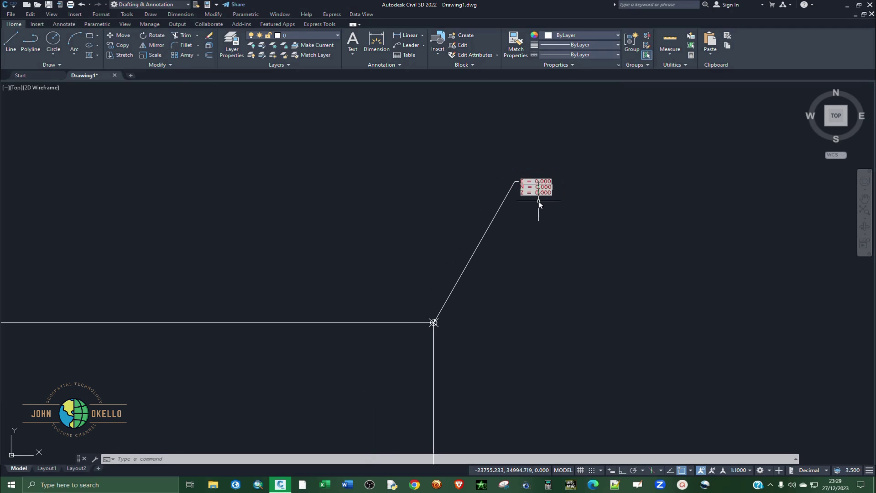
pyautogui.scroll(5, 141, 209)
pyautogui.scroll(2, 107, 193)
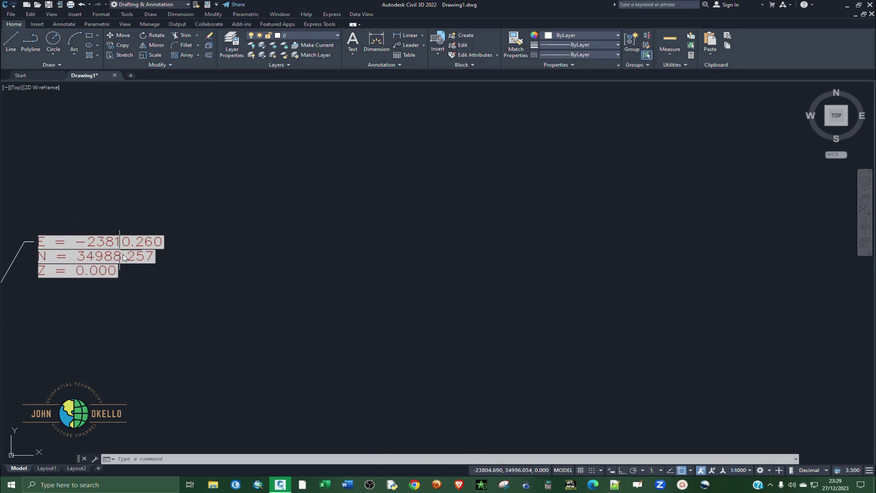
pyautogui.scroll(-8, 134, 250)
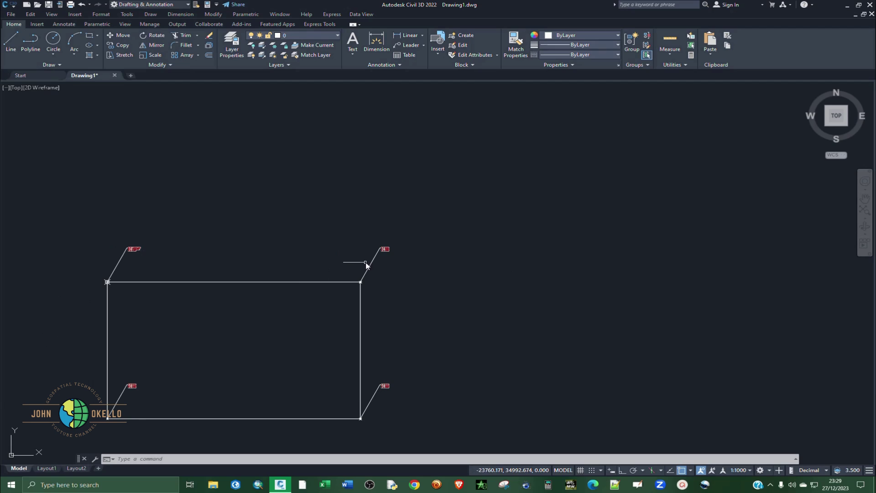
pyautogui.scroll(10, 386, 250)
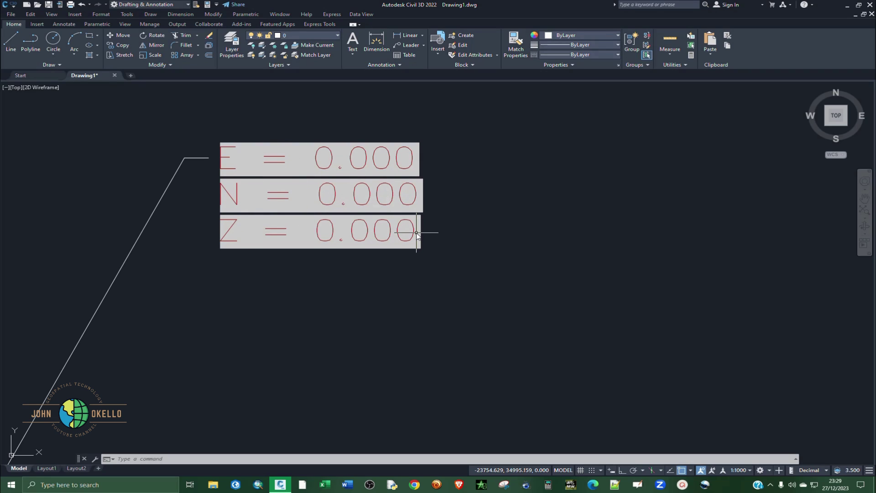
pyautogui.write('GE')
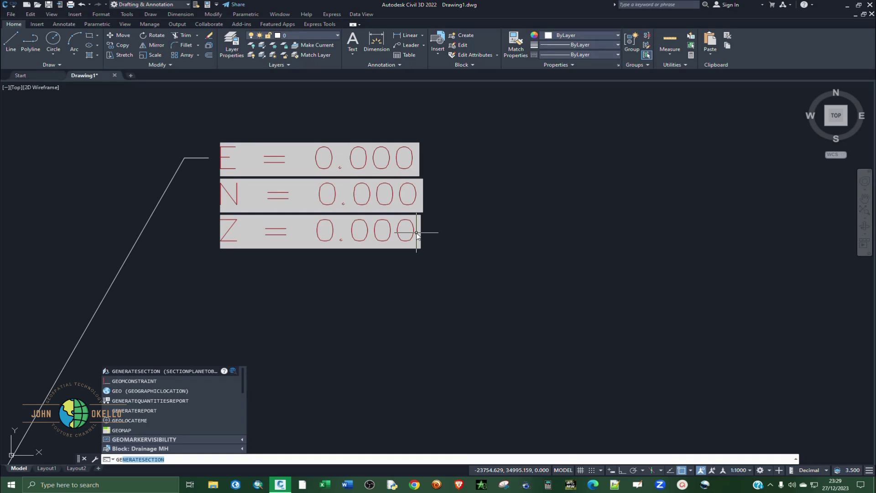
pyautogui.press('Return')
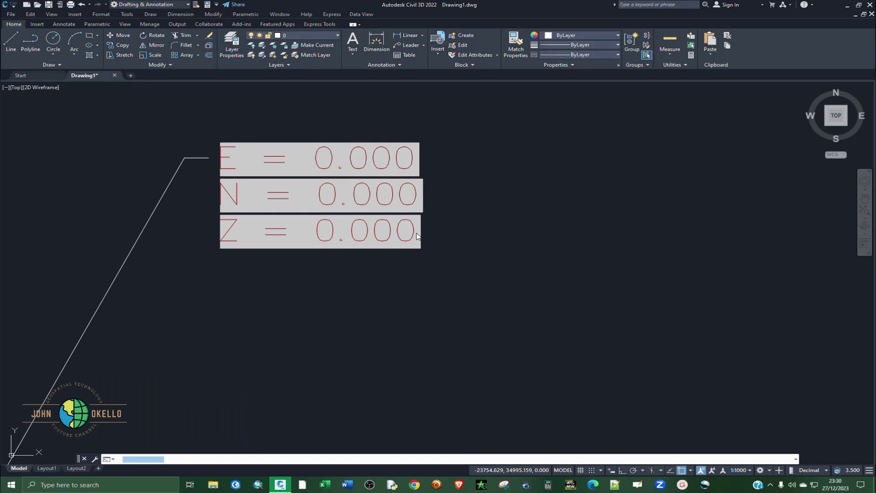
pyautogui.click(450, 200)
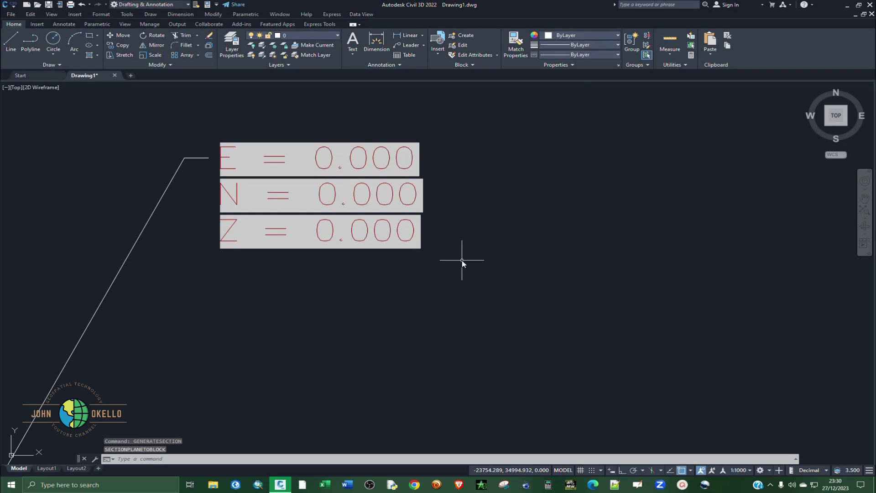
# Regenerate the drawing with REGEN to update the coordinate fields in the pasted corner labels.
pyautogui.write('reg')
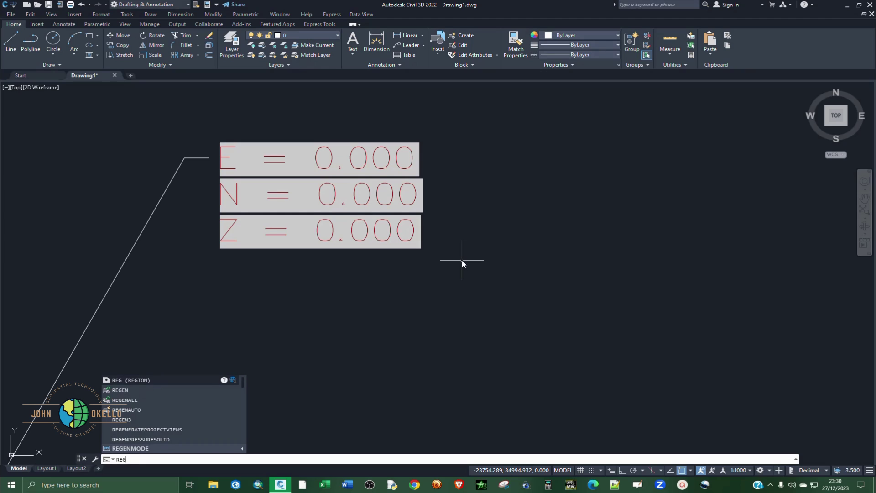
pyautogui.click(130, 391)
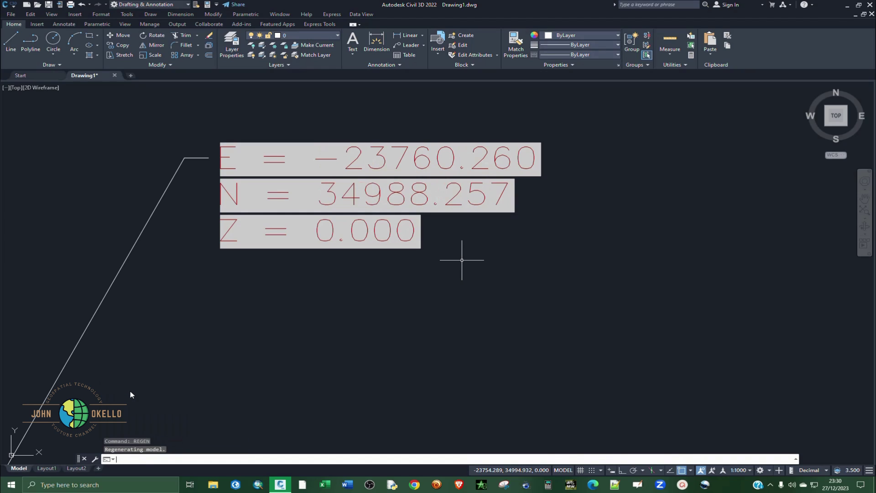
# Examine and compare the coordinates in the labels at the rectangle's upper-right and lower-right corners.
pyautogui.scroll(-8, 462, 260)
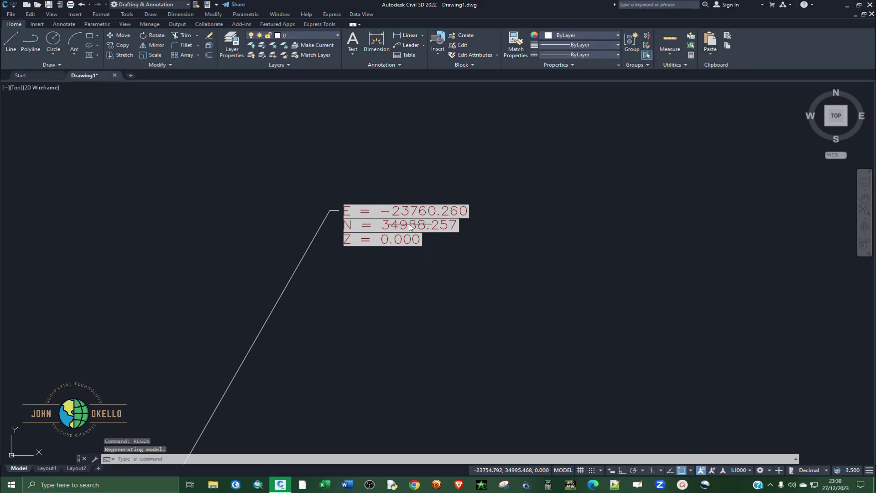
pyautogui.scroll(5, 408, 208)
pyautogui.scroll(-9, 411, 210)
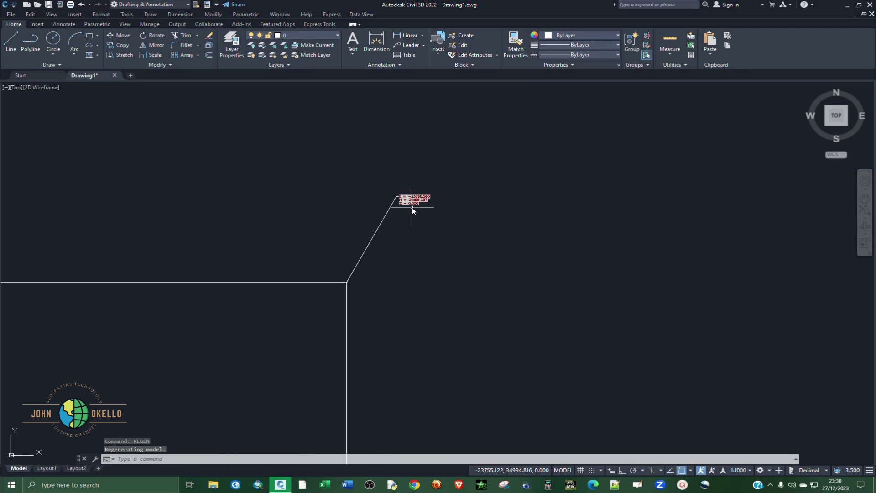
pyautogui.scroll(-3, 415, 248)
pyautogui.scroll(10, 424, 347)
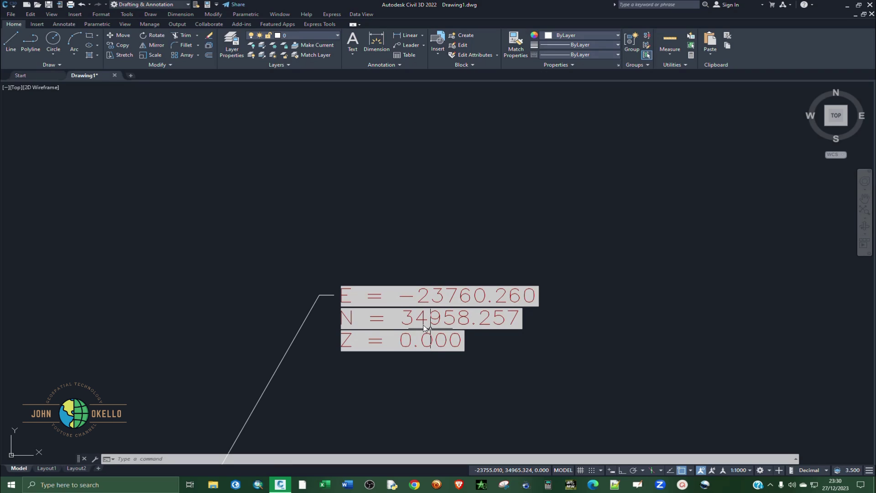
pyautogui.scroll(-6, 410, 314)
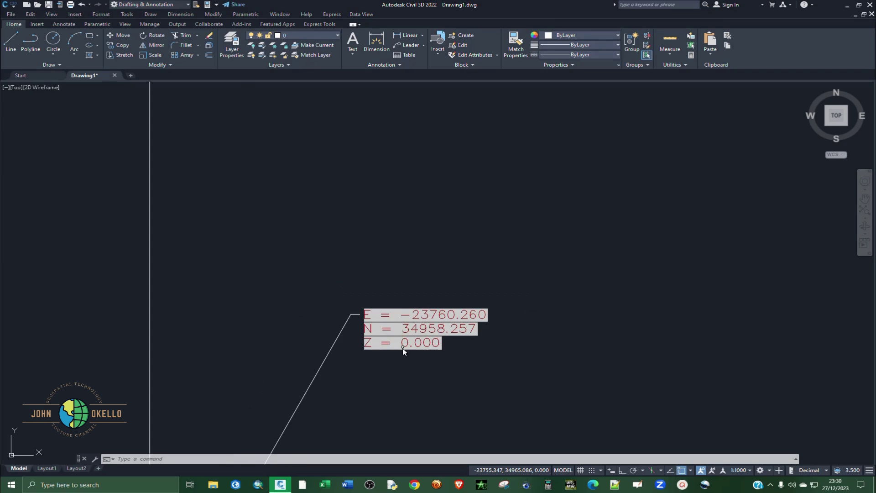
pyautogui.scroll(-2, 398, 383)
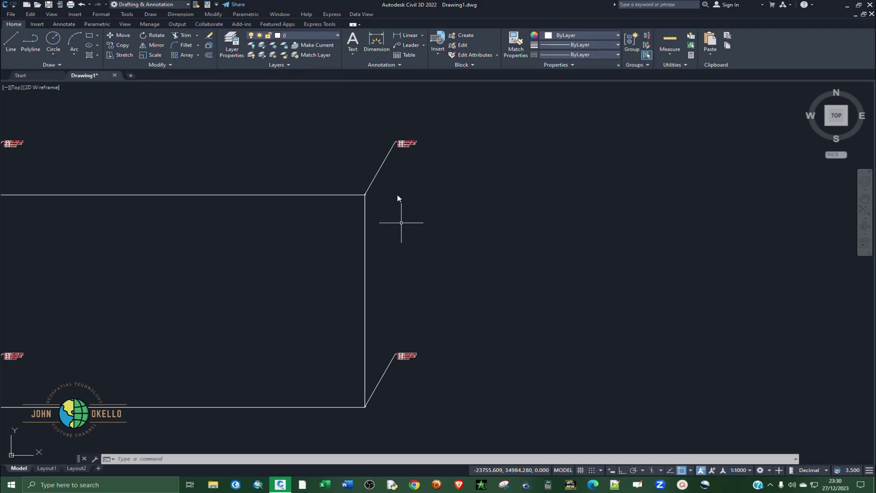
pyautogui.scroll(5, 406, 393)
pyautogui.scroll(-5, 405, 308)
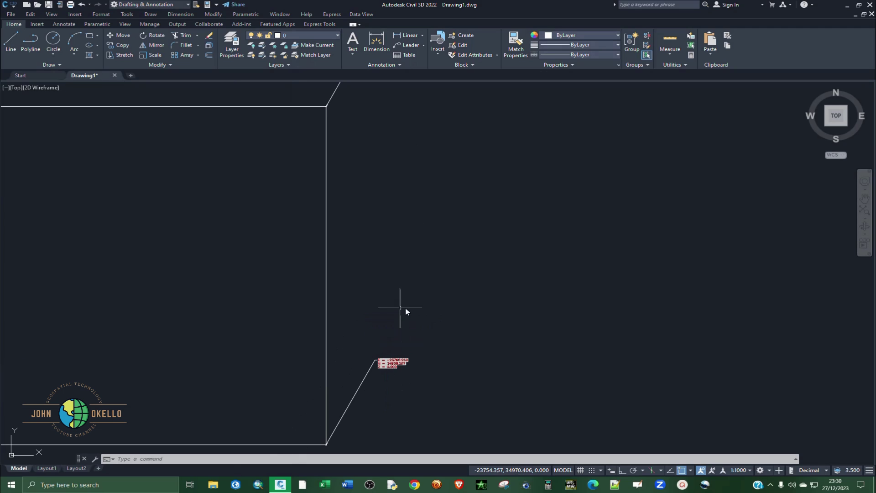
pyautogui.scroll(5, 415, 210)
pyautogui.scroll(4, 403, 214)
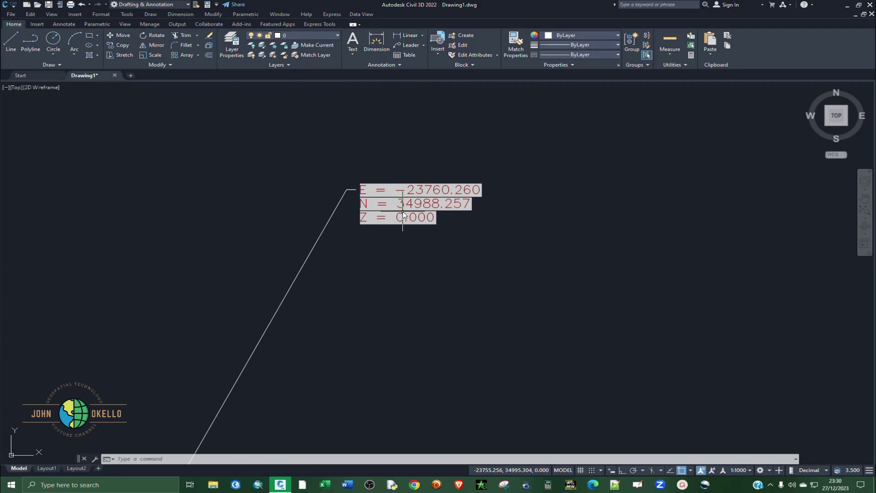
pyautogui.scroll(-4, 492, 236)
pyautogui.scroll(-4, 492, 235)
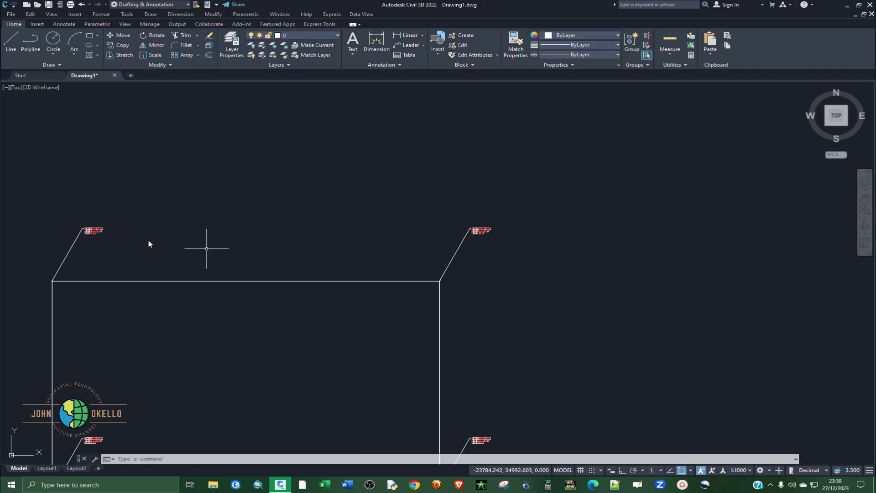
# Examine the easting, northing and elevation in the labels at the rectangle's upper-left and lower-left corners.
pyautogui.scroll(6, 78, 235)
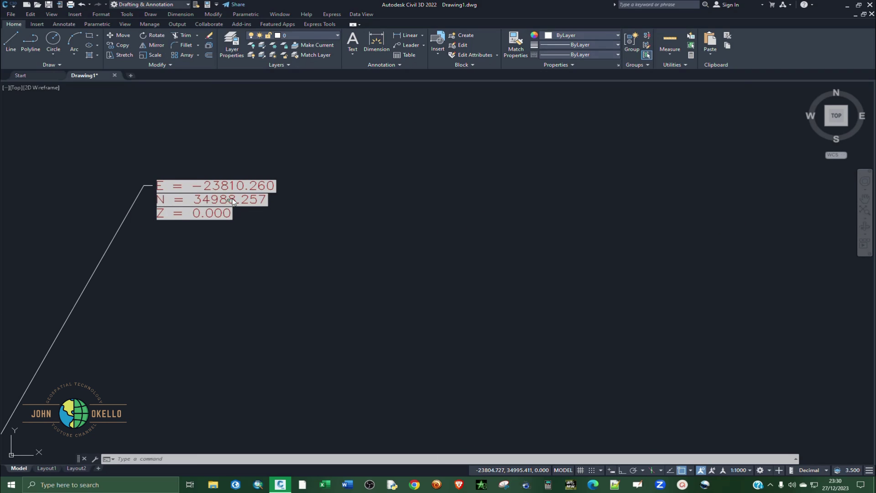
pyautogui.scroll(-6, 243, 191)
pyautogui.scroll(-4, 248, 270)
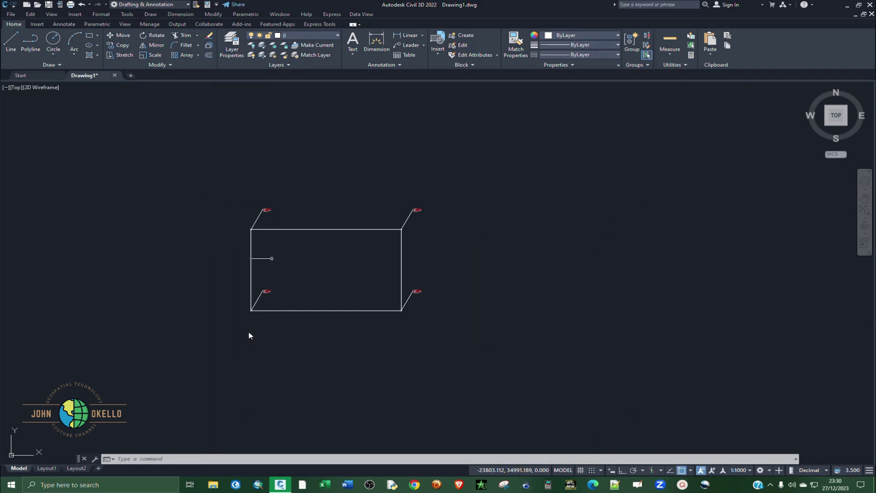
pyautogui.scroll(9, 270, 254)
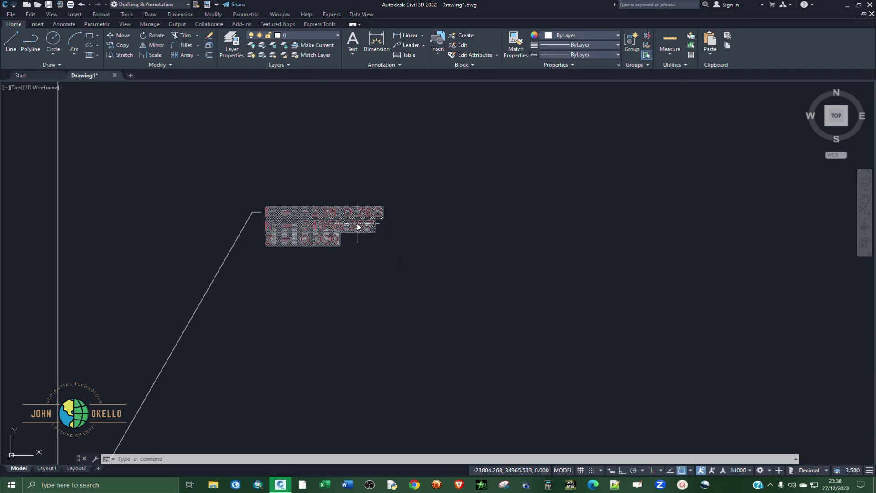
pyautogui.scroll(-2, 281, 241)
pyautogui.scroll(-3, 387, 274)
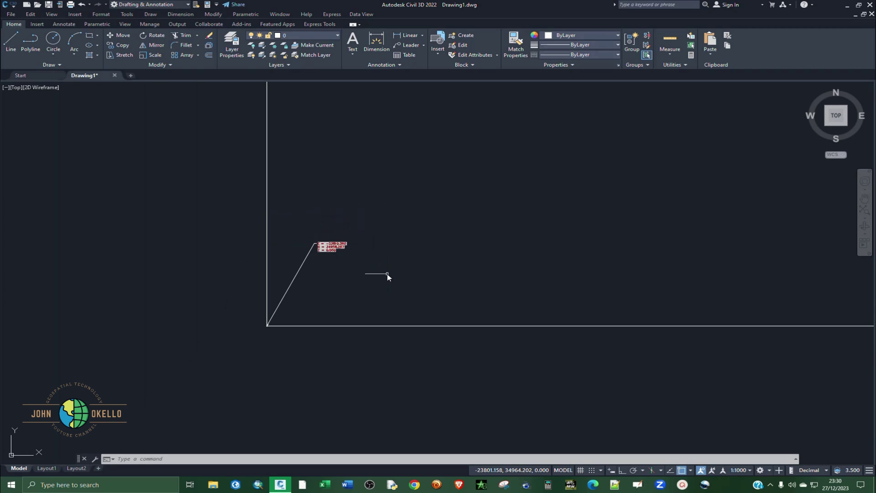
pyautogui.scroll(5, 315, 242)
pyautogui.scroll(-5, 351, 281)
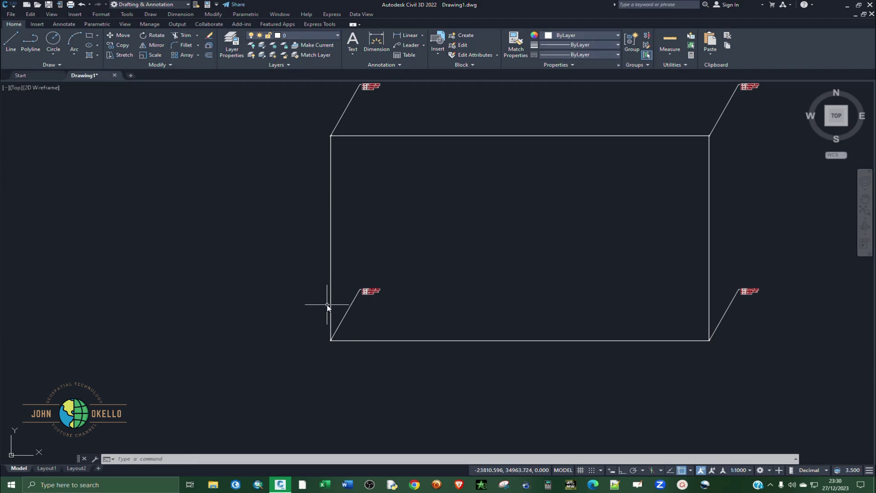
pyautogui.scroll(-2, 327, 305)
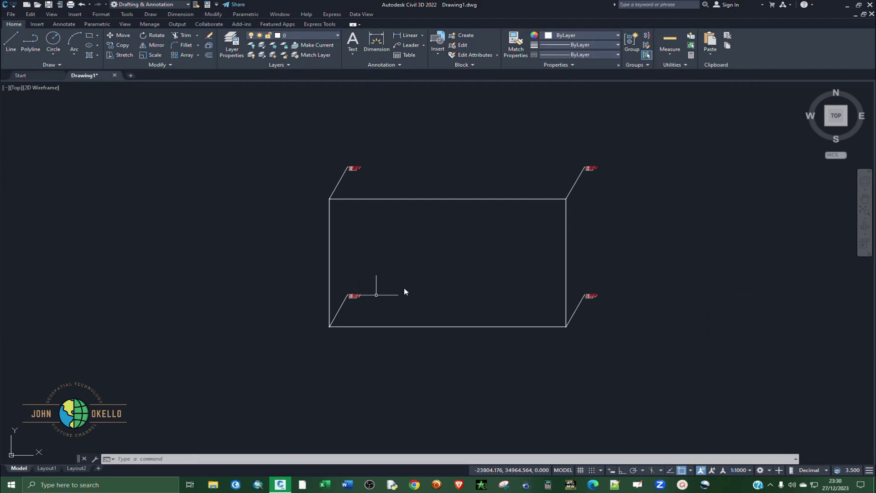
# Delete the rectangle and examine the lower-left corner label without it.
pyautogui.click(509, 199)
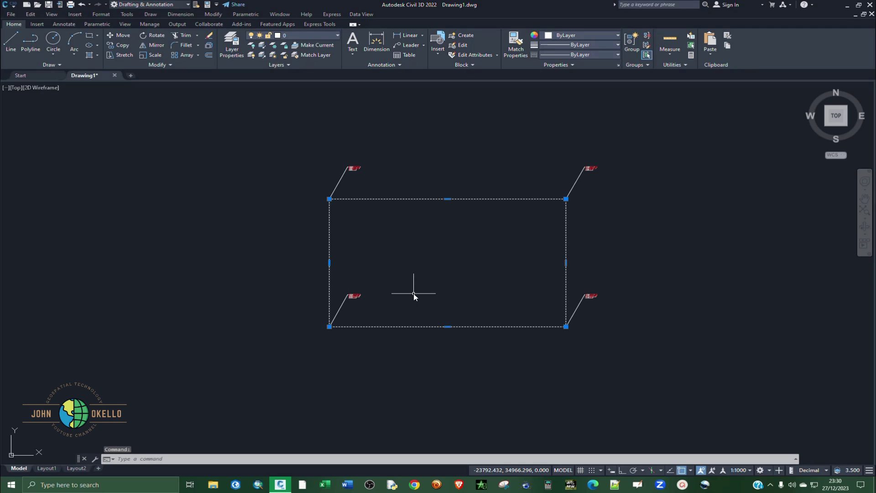
pyautogui.press('Delete')
pyautogui.scroll(3, 351, 303)
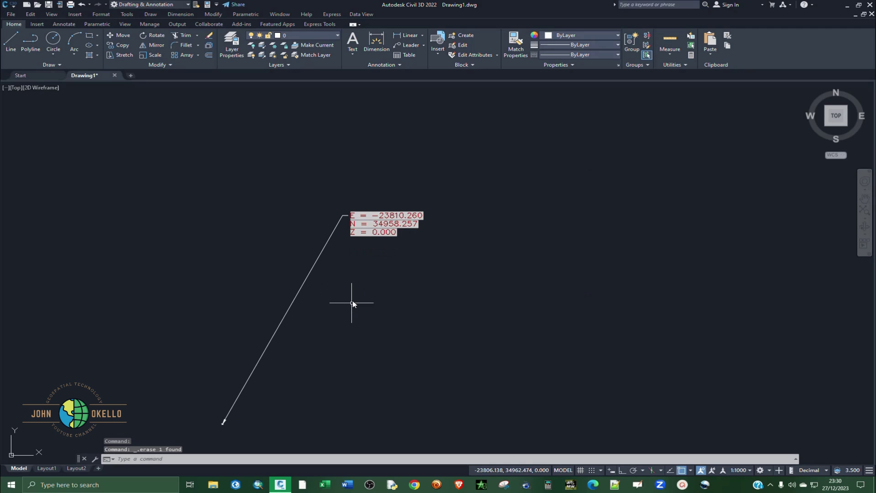
pyautogui.scroll(-3, 352, 299)
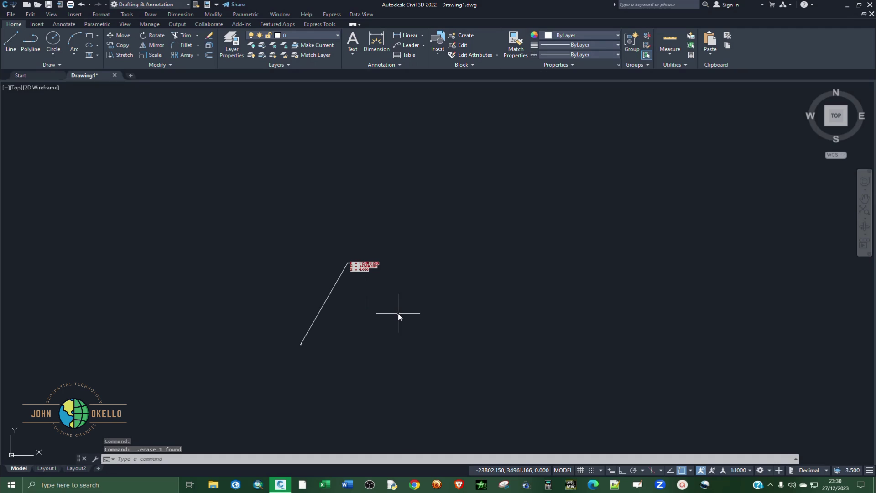
# Undo the deletion of the rectangle.
pyautogui.hotkey('ctrl', 'z')
pyautogui.hotkey('ctrl', 'z')
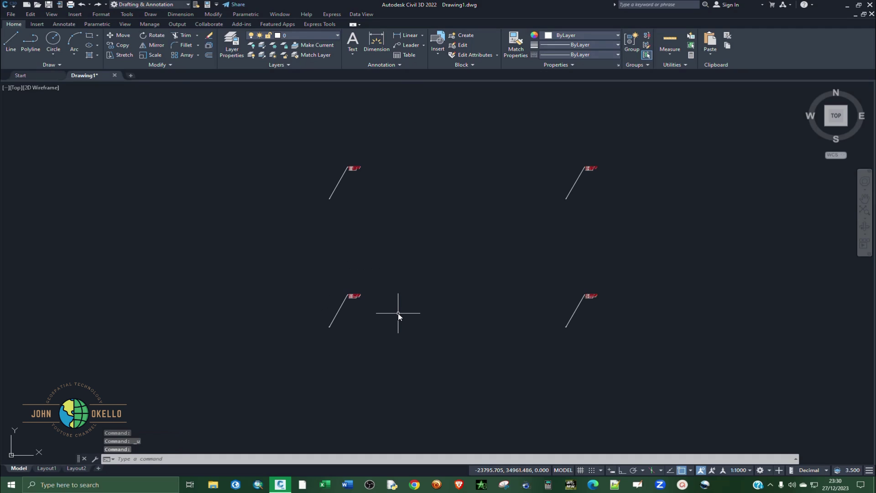
pyautogui.hotkey('ctrl', 'z')
pyautogui.hotkey('ctrl', 's')
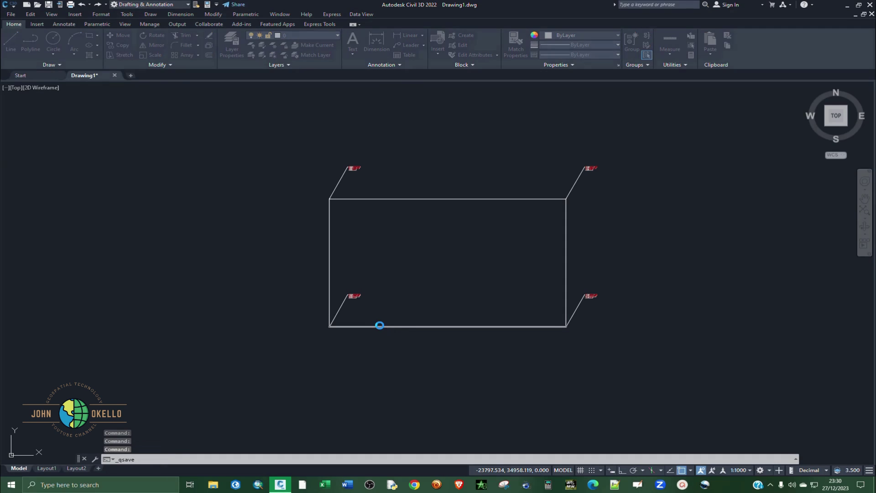
pyautogui.click(602, 332)
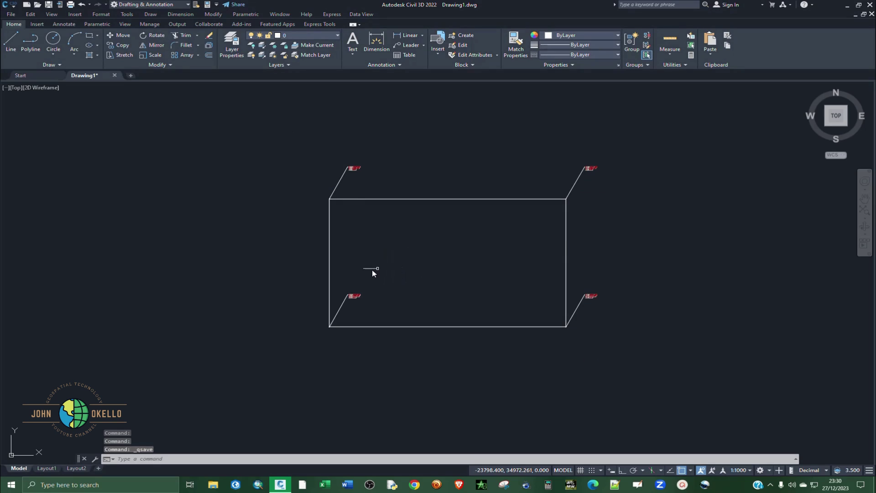
# Draw a circle of radius 6 in the empty space to the right of the labelled rectangle.
pyautogui.scroll(-4, 514, 268)
pyautogui.scroll(3, 516, 268)
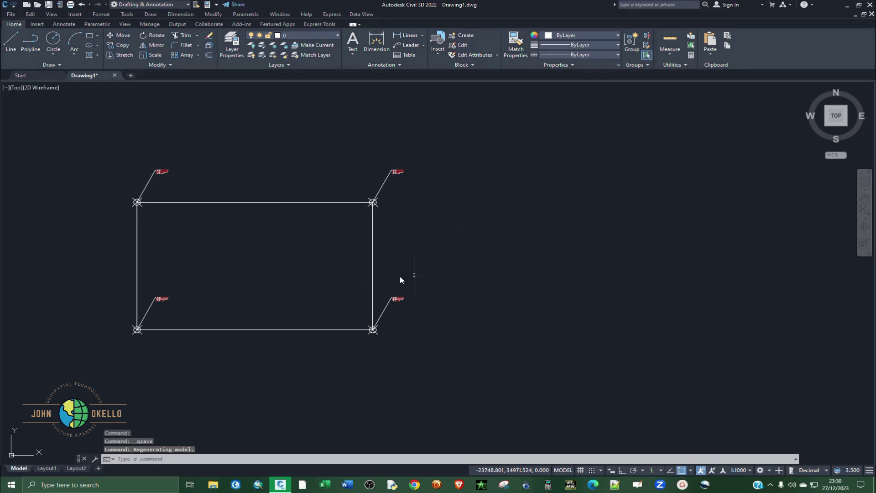
pyautogui.scroll(-2, 354, 270)
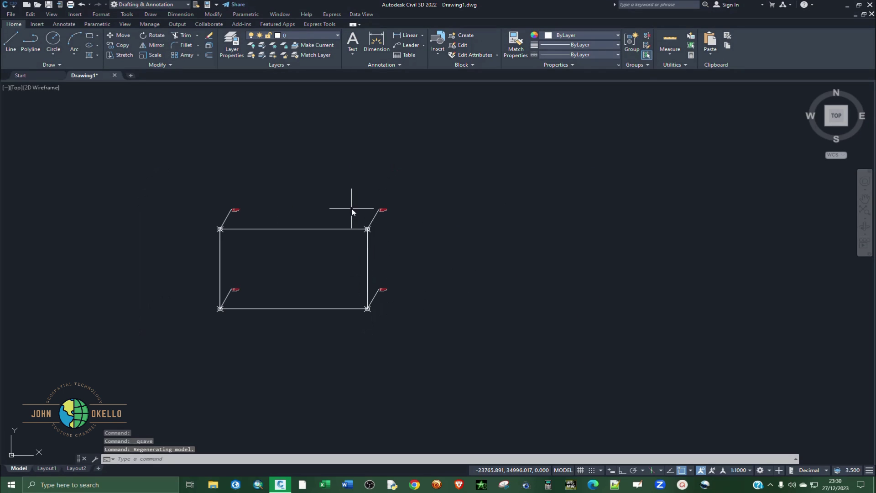
pyautogui.click(53, 40)
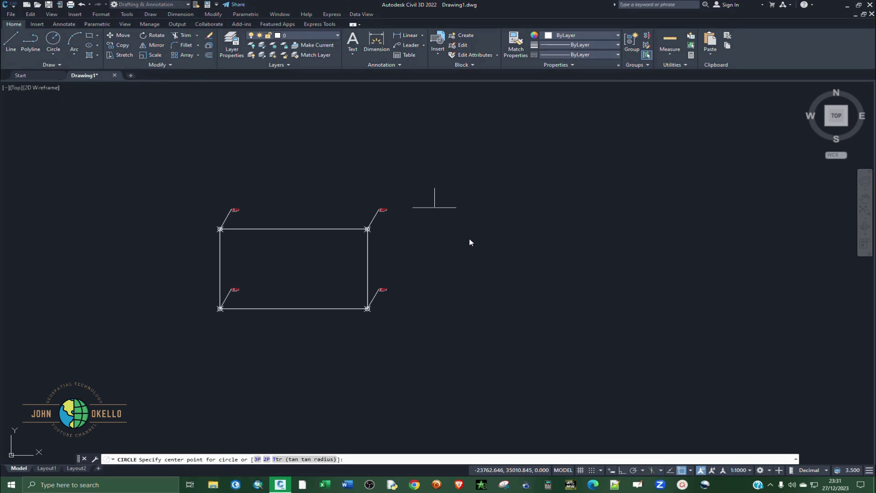
pyautogui.click(555, 274)
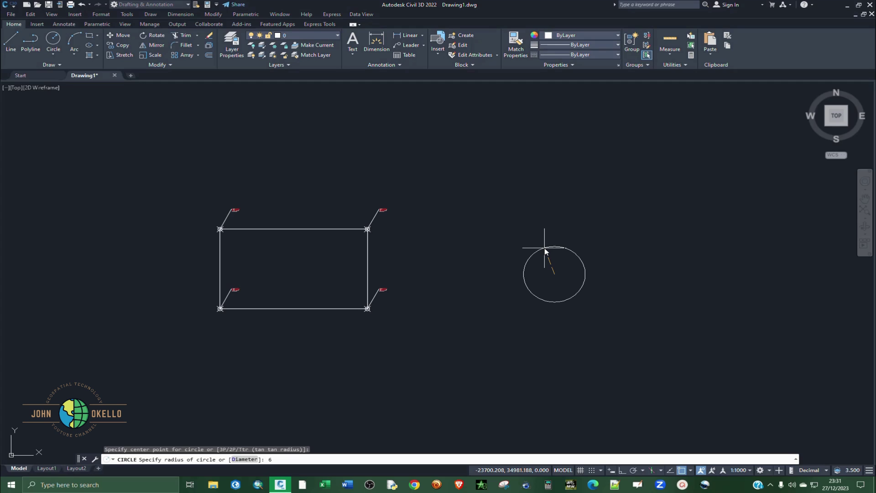
pyautogui.press('Return')
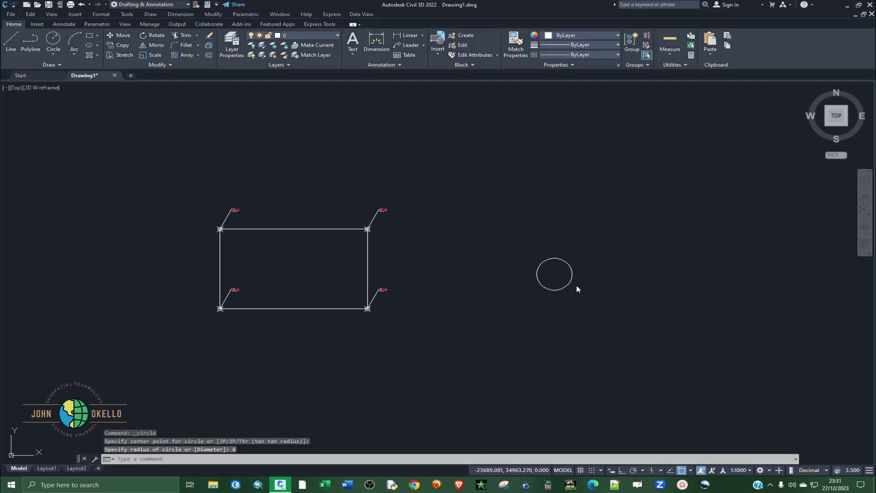
# Start a quick leader for the circle and turn off the Intersection object snap.
pyautogui.scroll(5, 578, 286)
pyautogui.scroll(-4, 397, 269)
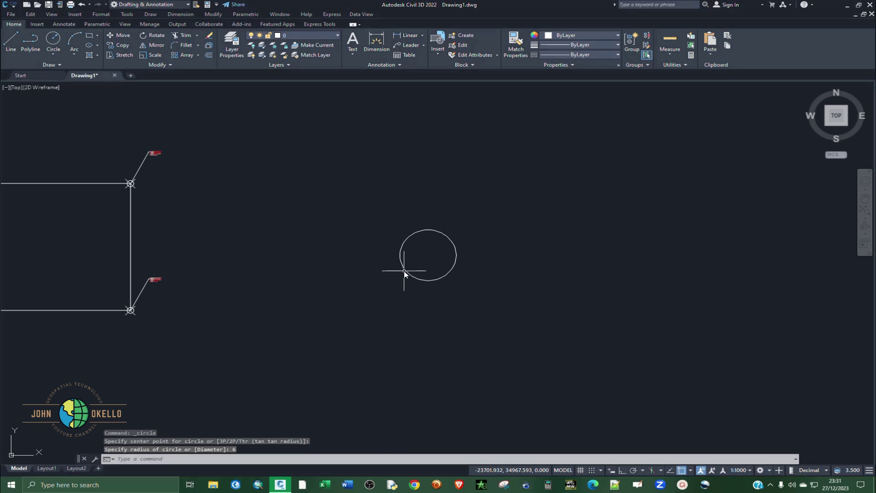
pyautogui.write('LE')
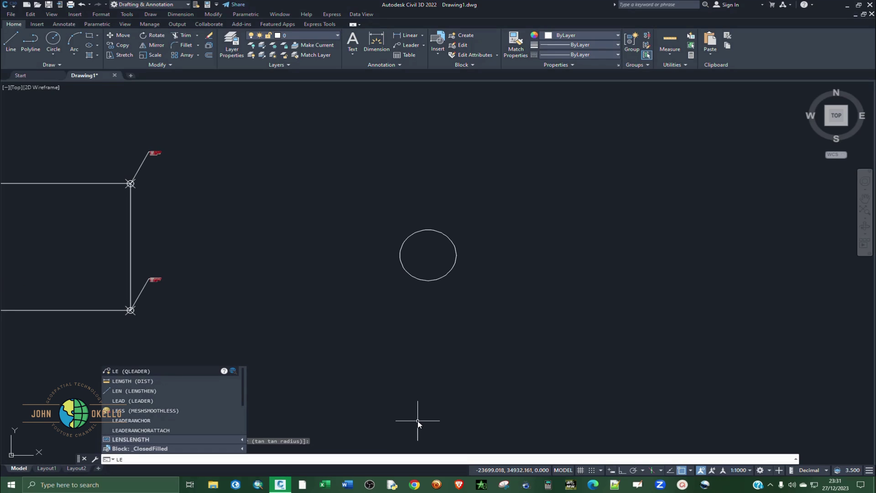
pyautogui.press('Return')
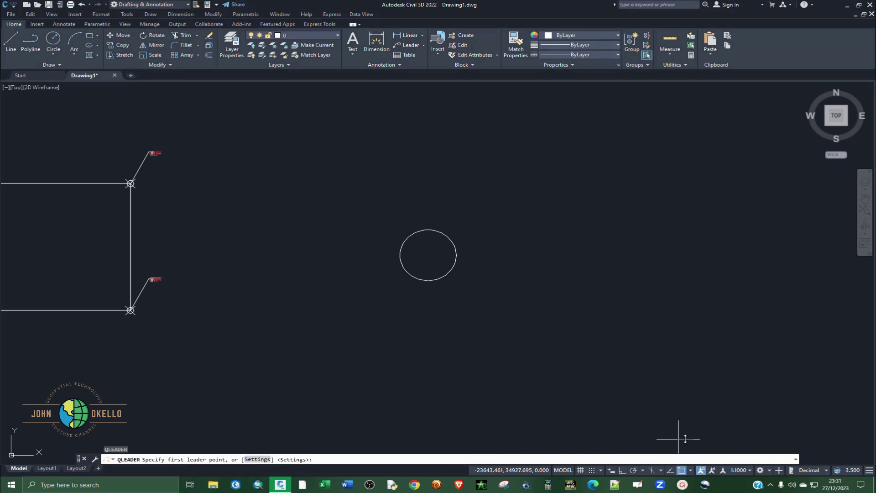
pyautogui.click(690, 470)
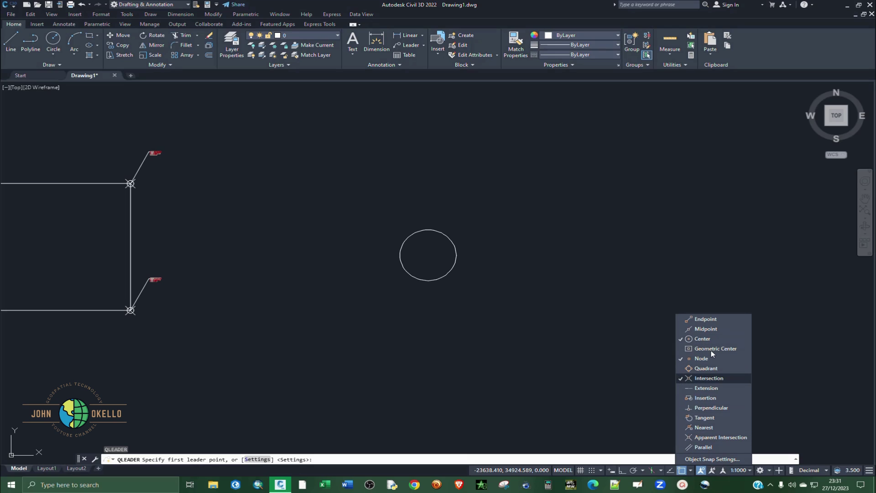
pyautogui.click(703, 379)
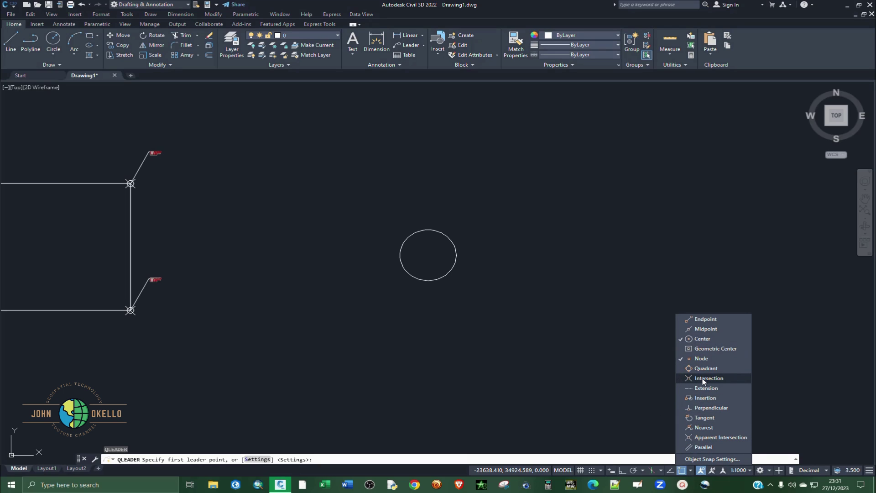
pyautogui.click(691, 470)
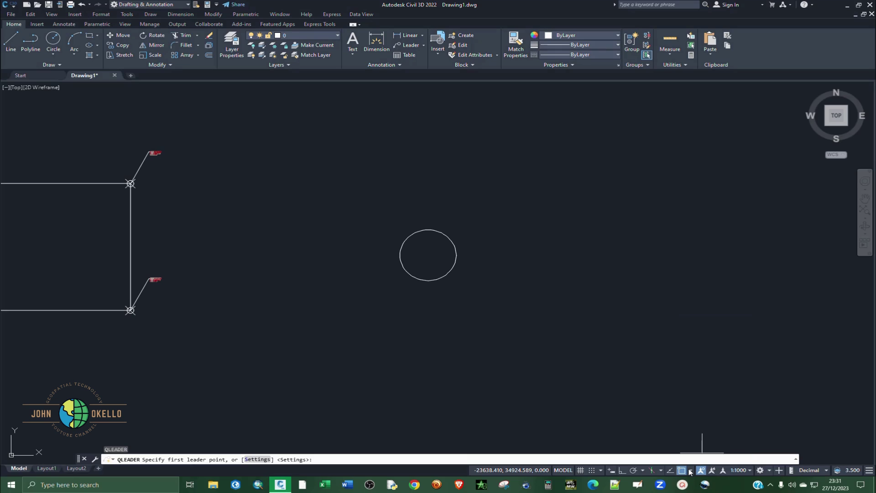
# Draw the leader from the circle's center to a landing point outside its upper-right side, accepting the default text width and opening multiline text.
pyautogui.click(428, 255)
pyautogui.scroll(-4, 389, 334)
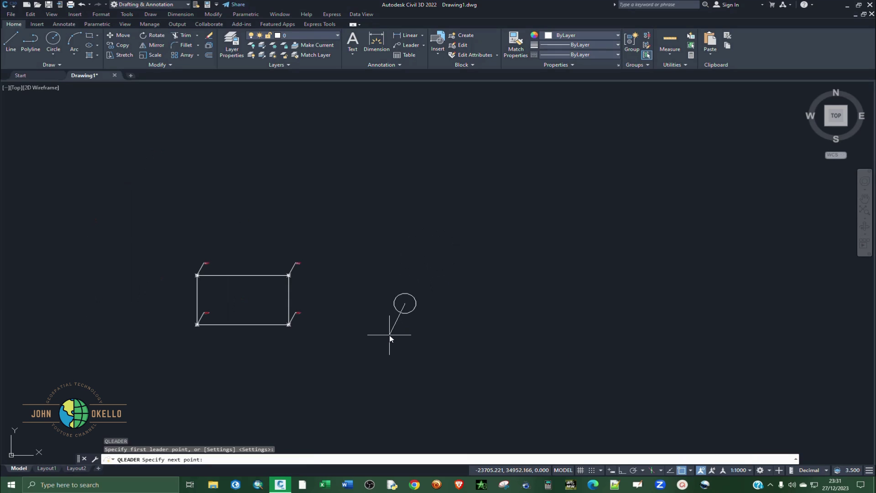
pyautogui.scroll(6, 422, 282)
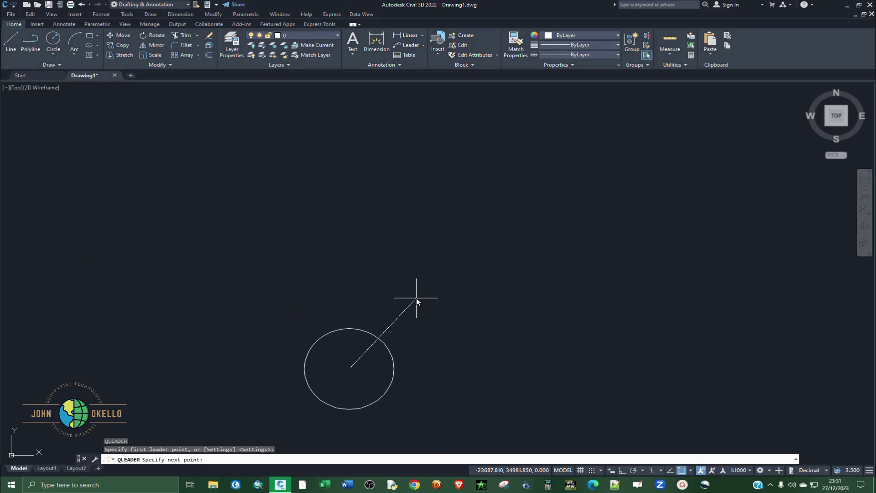
pyautogui.click(416, 298)
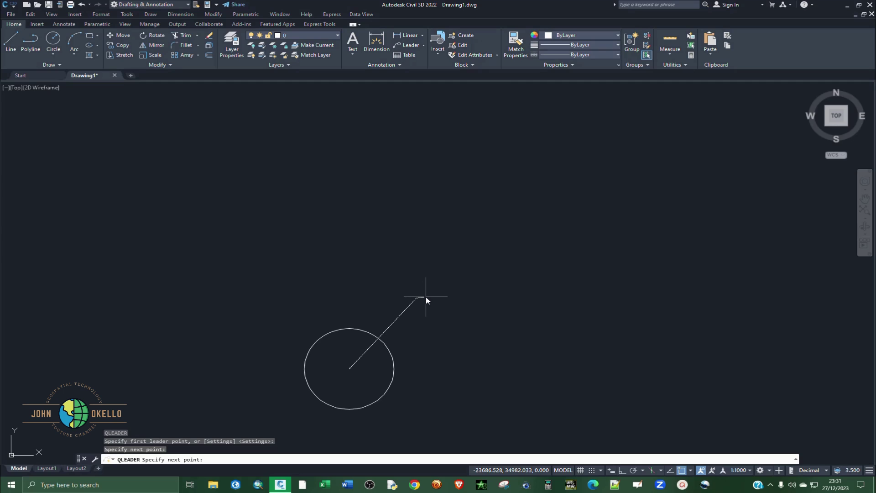
pyautogui.click(425, 297)
pyautogui.press('Return')
pyautogui.press('Return')
pyautogui.press('Return')
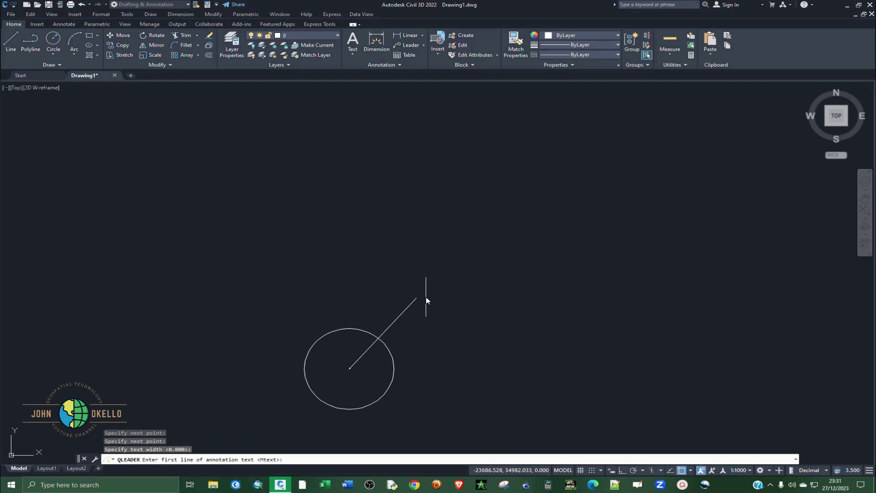
pyautogui.scroll(3, 424, 296)
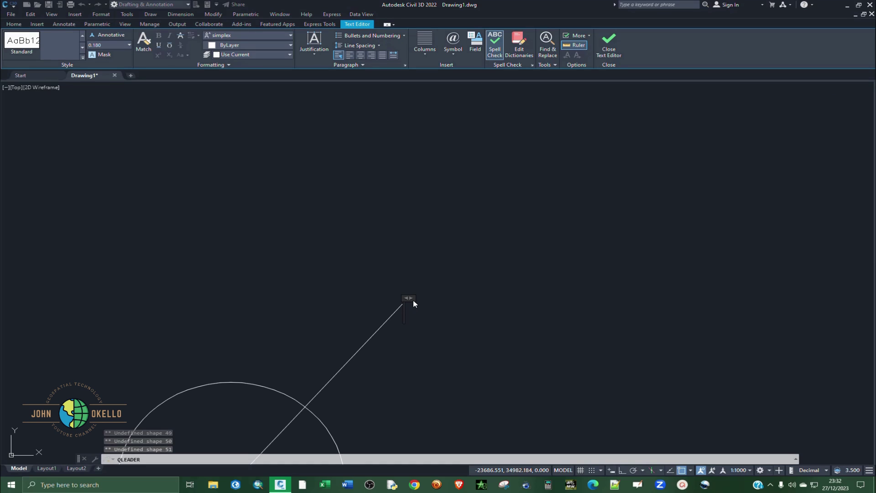
# Begin a field in the leader text using the Objects category and Object field name, with the circle as the source object.
pyautogui.rightClick(416, 311)
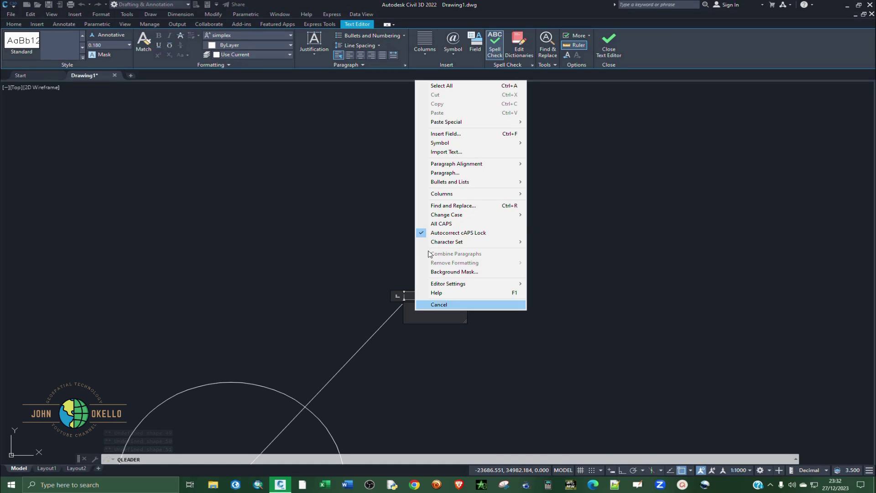
pyautogui.click(447, 134)
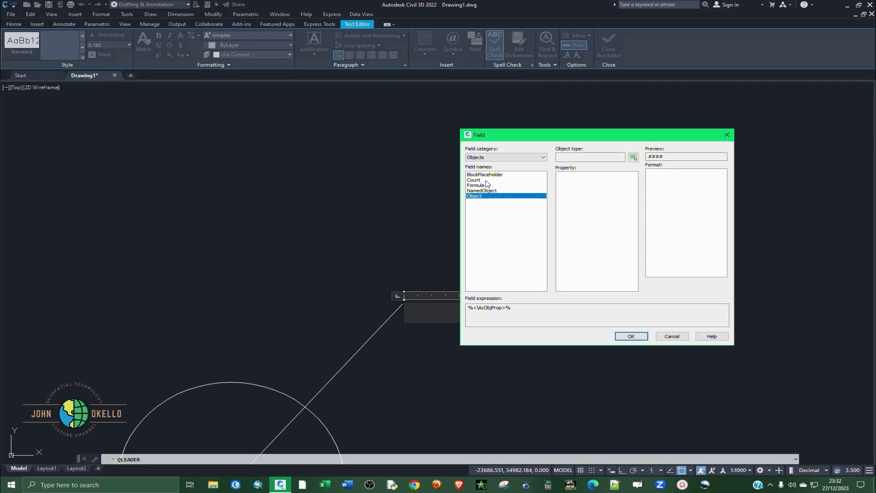
pyautogui.click(488, 157)
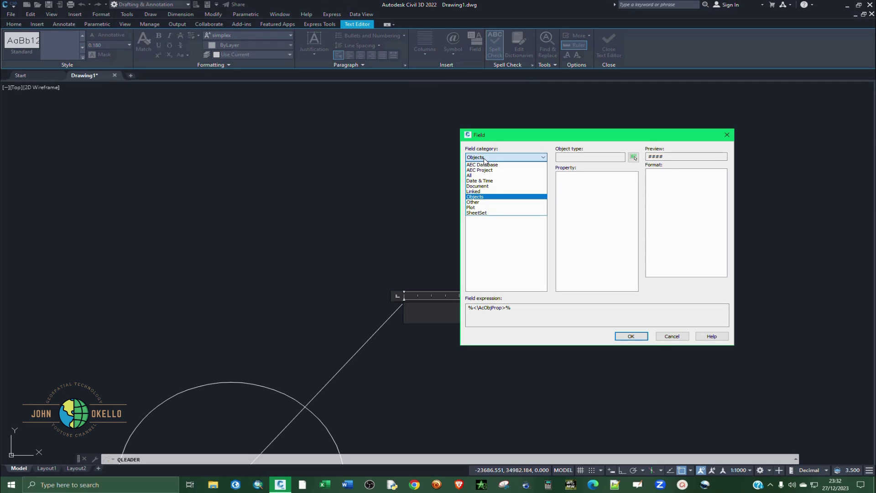
pyautogui.click(488, 197)
pyautogui.click(479, 197)
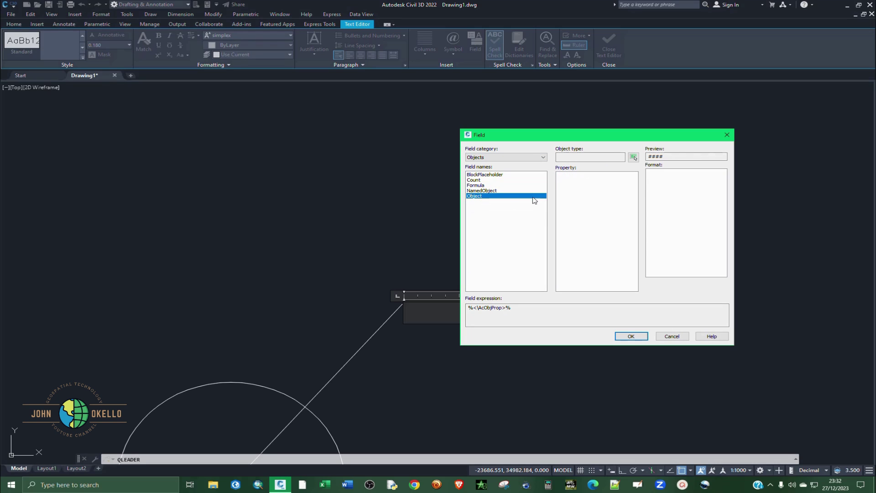
pyautogui.click(633, 157)
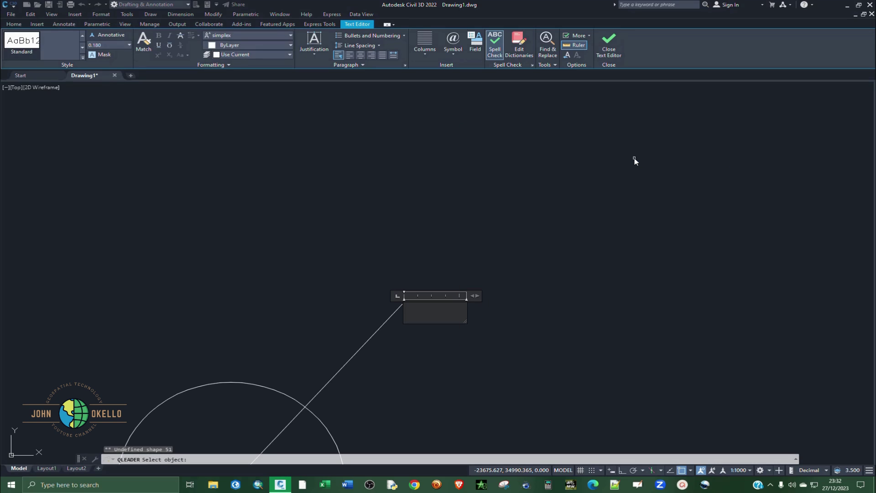
pyautogui.scroll(-4, 401, 282)
pyautogui.scroll(4, 377, 349)
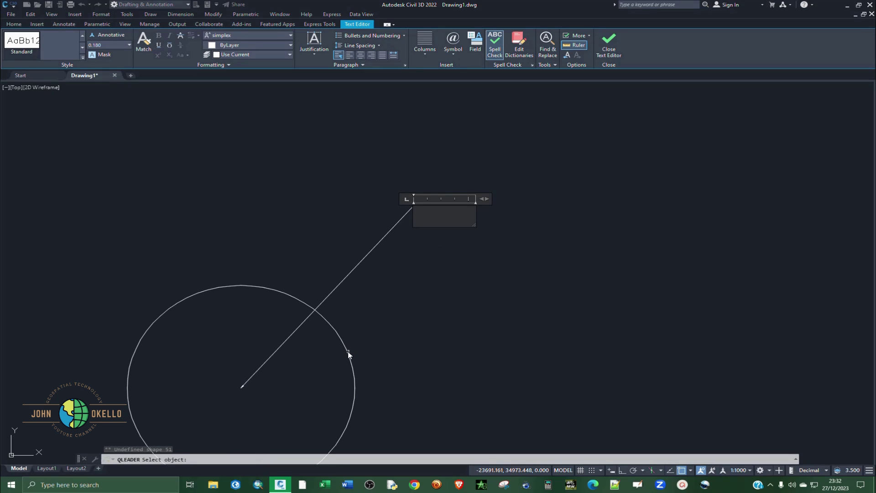
pyautogui.click(349, 355)
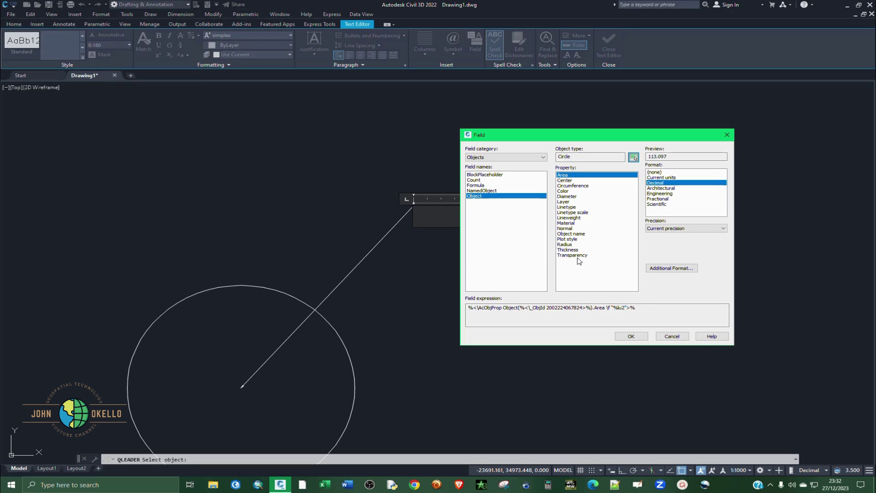
# Insert the circle's Center property as an X-only field with 0.00 precision and the prefix "E = ".
pyautogui.click(566, 180)
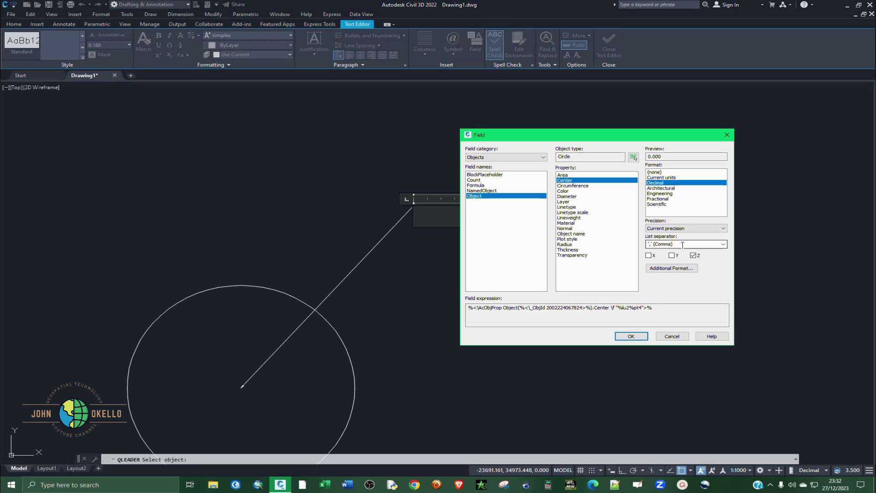
pyautogui.click(709, 230)
pyautogui.click(659, 251)
pyautogui.click(648, 256)
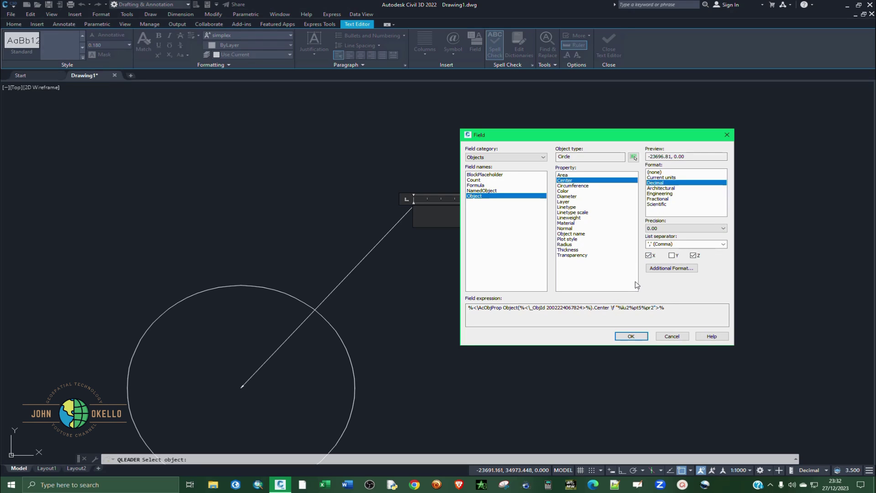
pyautogui.click(664, 269)
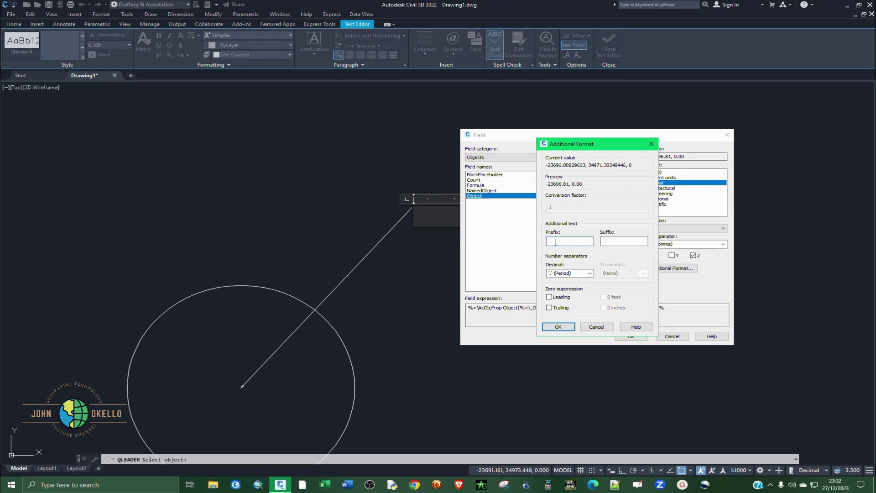
pyautogui.write('E =')
pyautogui.click(558, 327)
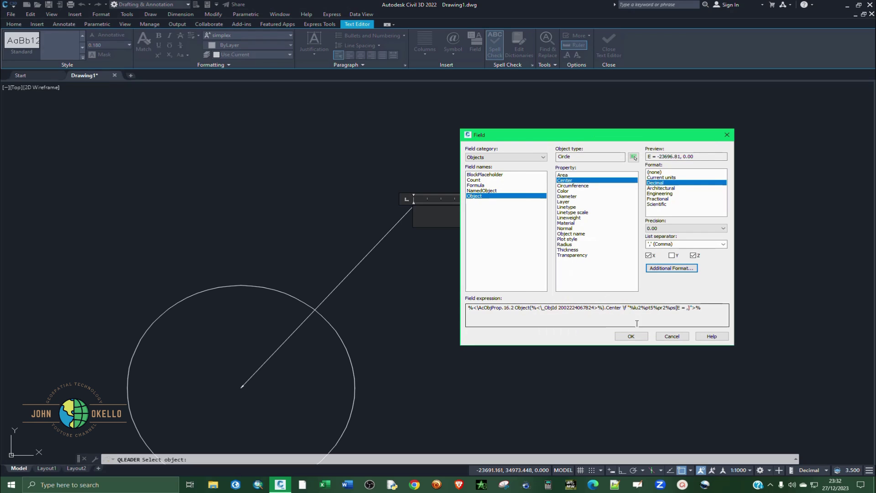
pyautogui.click(695, 255)
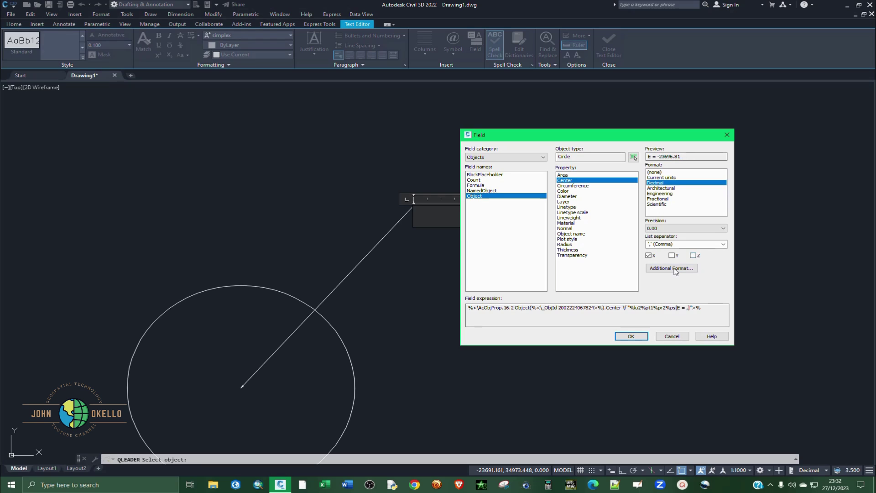
pyautogui.click(631, 336)
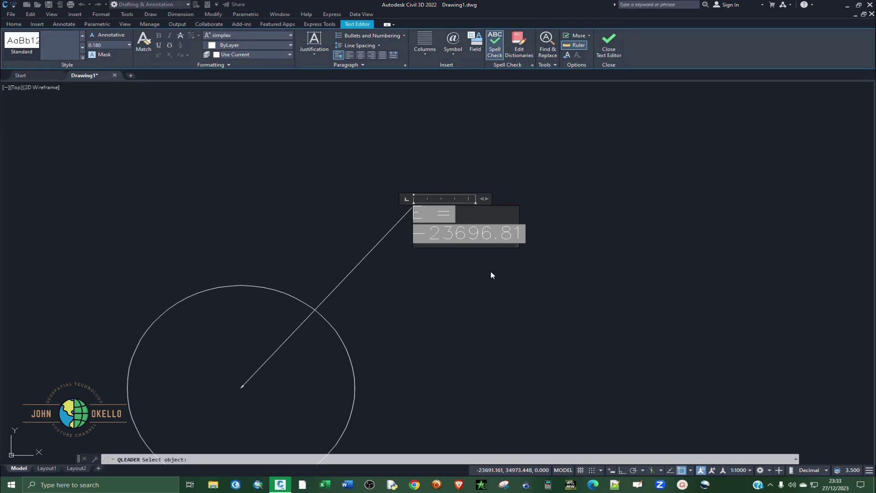
# Widen the leader text box to about 2.7 so the easting fits on one line, and start a second line.
pyautogui.moveTo(517, 221); pyautogui.dragTo(617, 224)
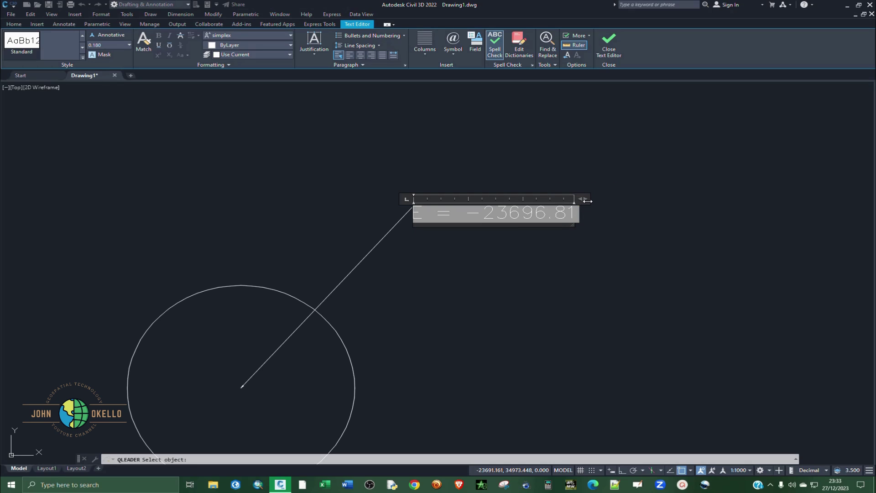
pyautogui.moveTo(585, 201); pyautogui.dragTo(619, 202)
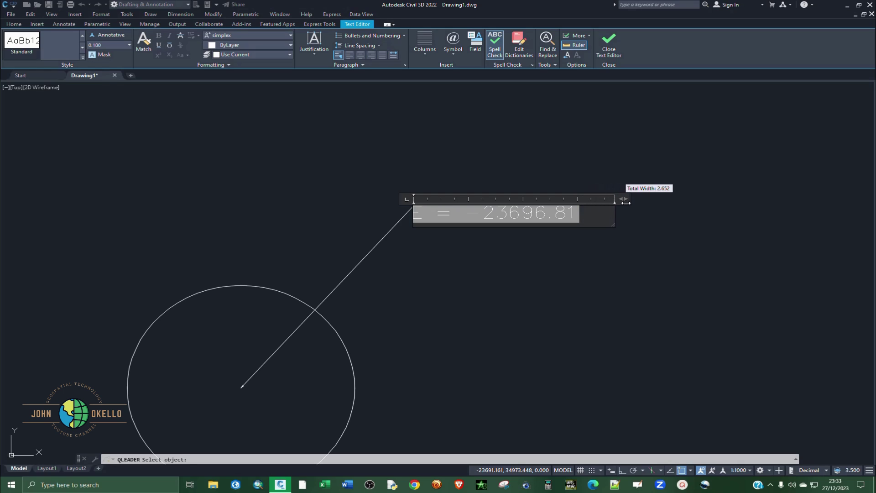
pyautogui.press('Return')
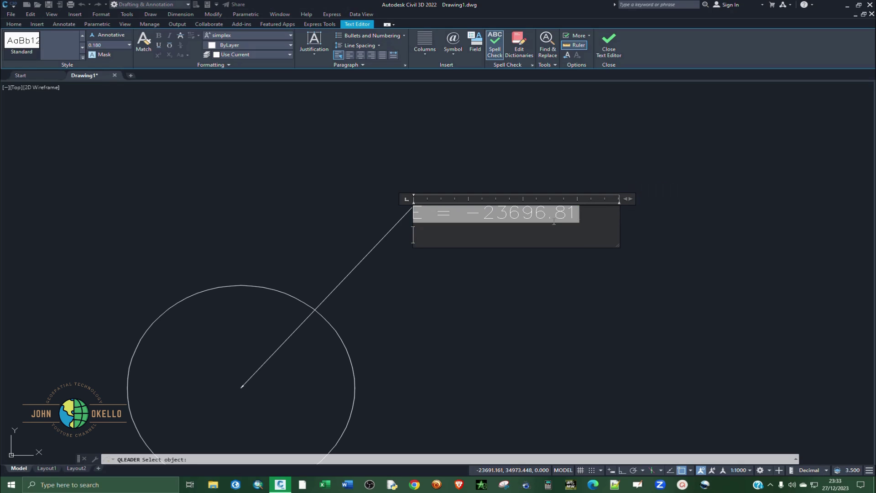
# Begin another Object field on the label's second line, with the circle as its source object.
pyautogui.rightClick(429, 235)
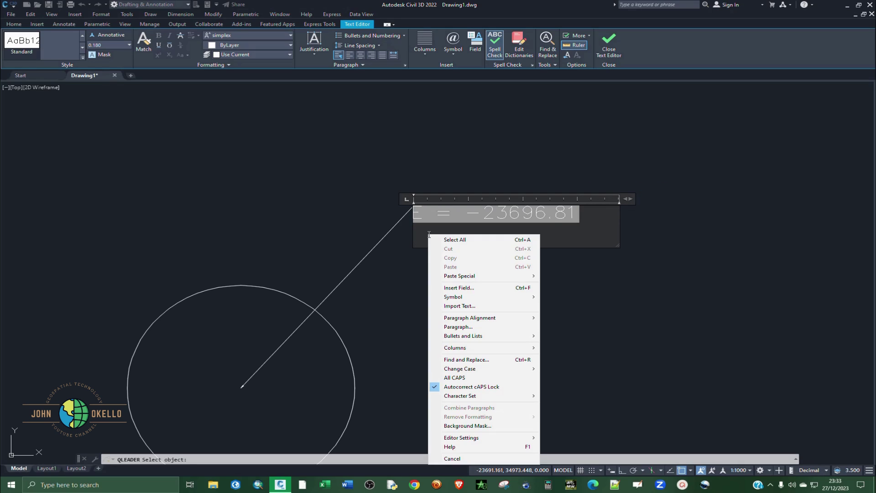
pyautogui.click(454, 288)
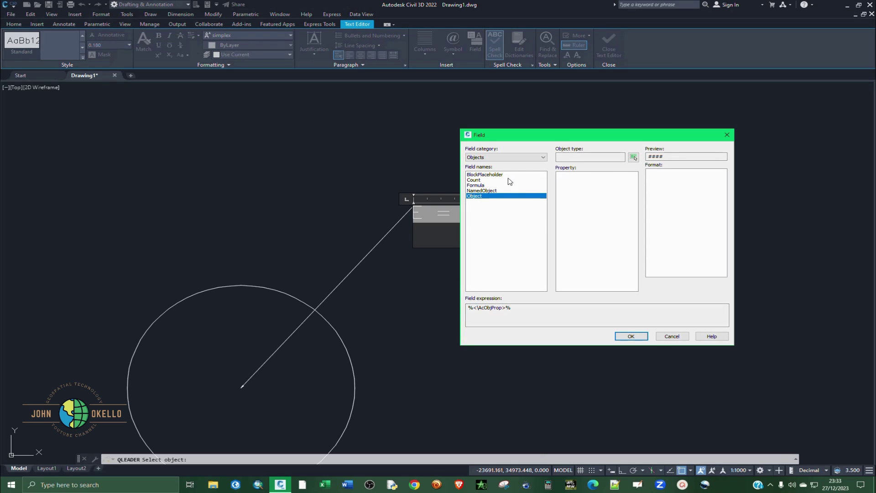
pyautogui.click(633, 157)
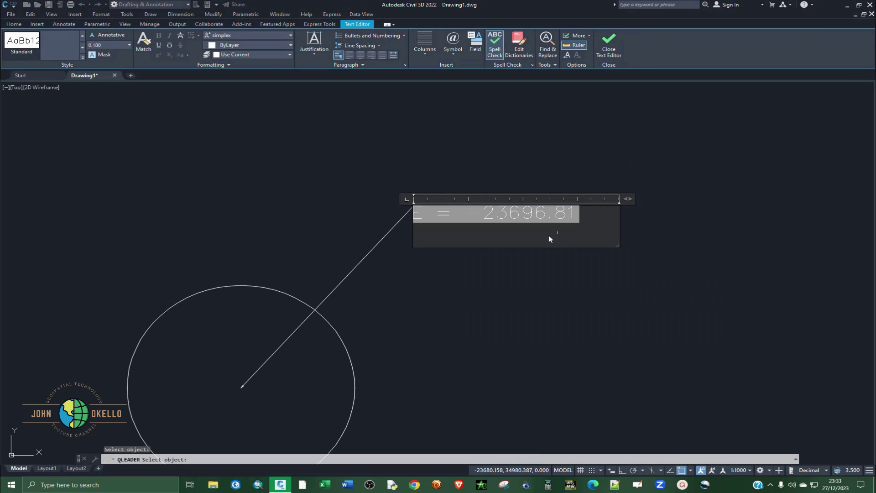
pyautogui.click(333, 331)
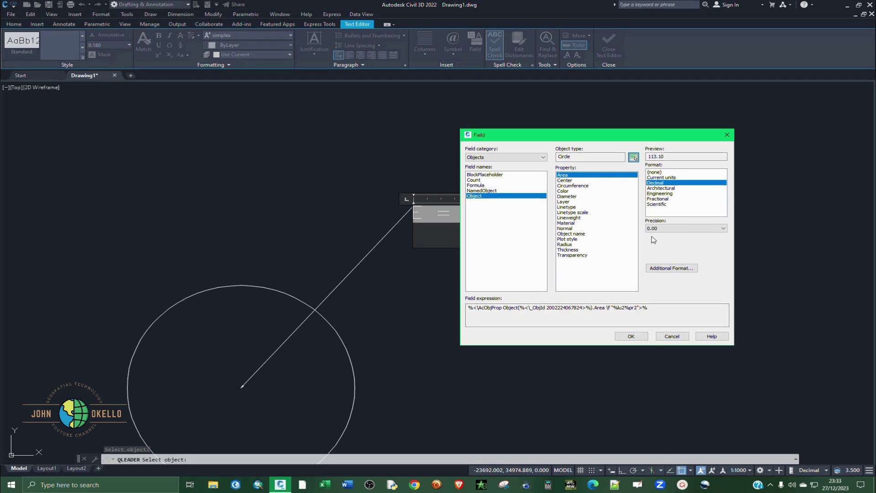
# Insert the circle's Center property as a Y-only decimal field with the prefix "N = " on the label's second line.
pyautogui.click(571, 181)
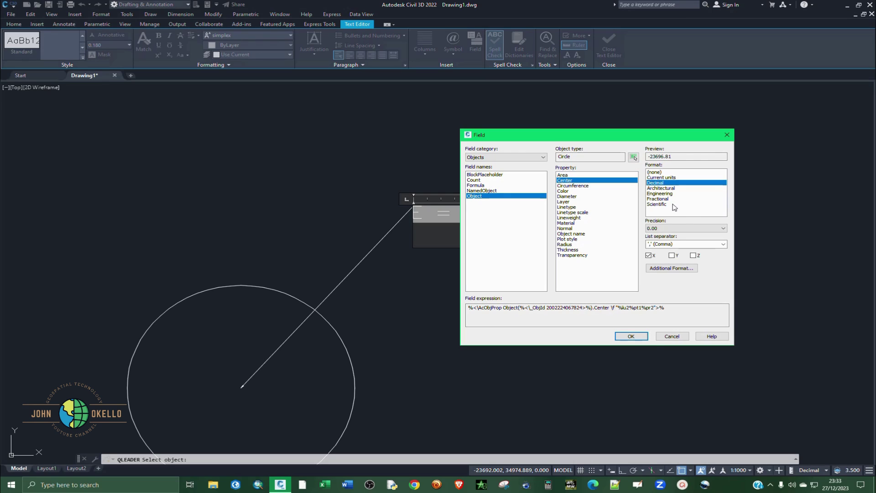
pyautogui.click(671, 256)
pyautogui.click(649, 257)
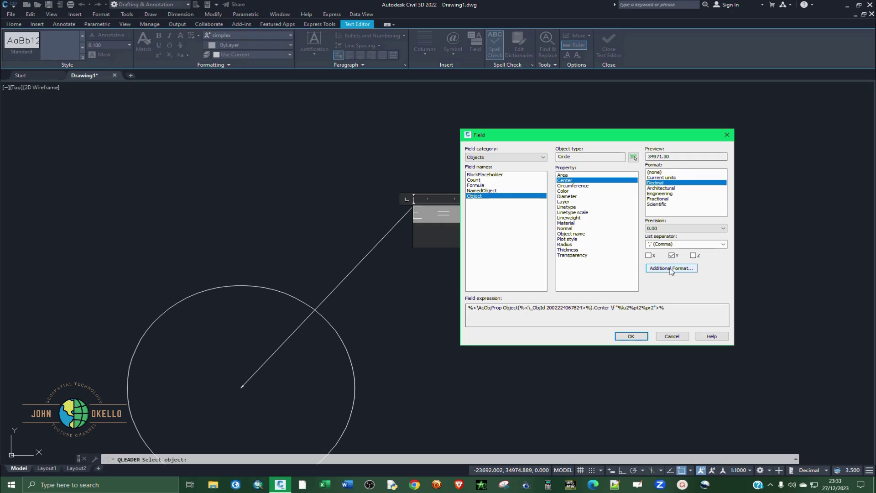
pyautogui.click(671, 269)
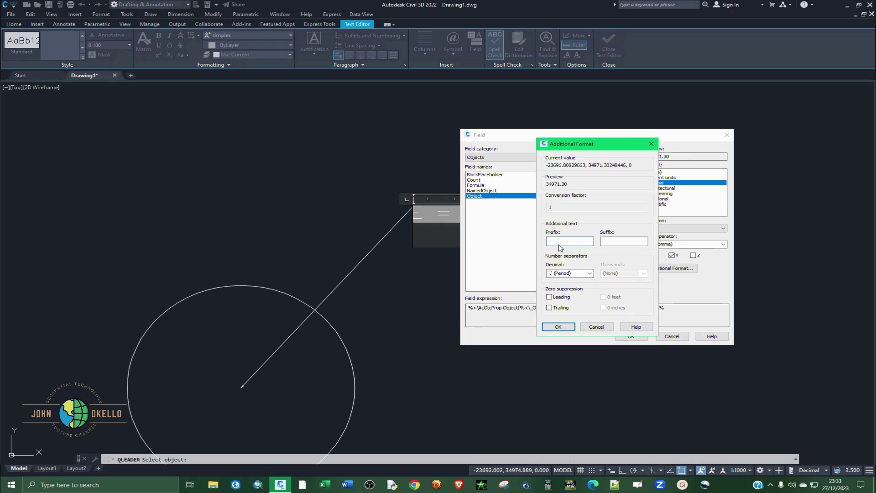
pyautogui.write('N =')
pyautogui.click(558, 326)
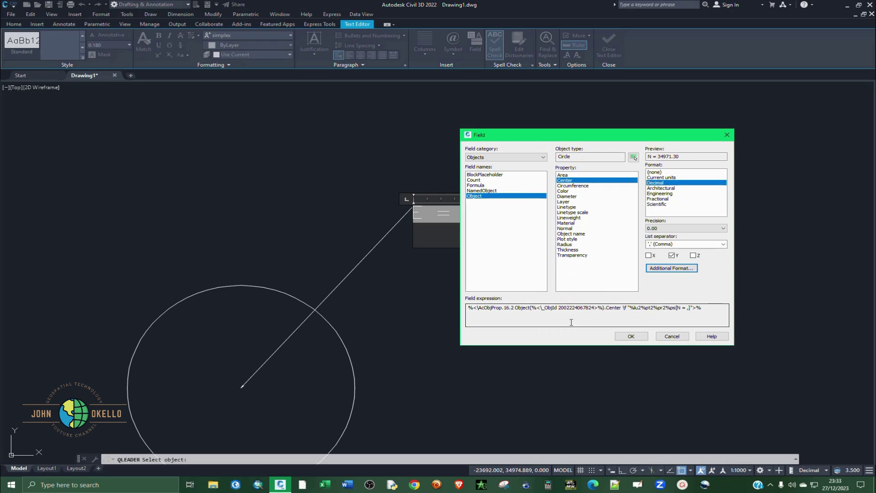
pyautogui.click(630, 334)
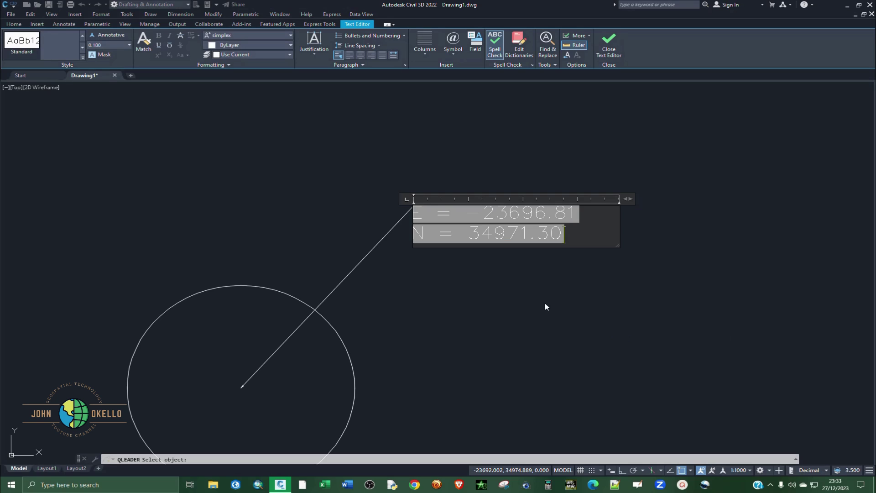
# Start a third line in the leader text and begin an Object field there with the circle as its source object.
pyautogui.press('Return')
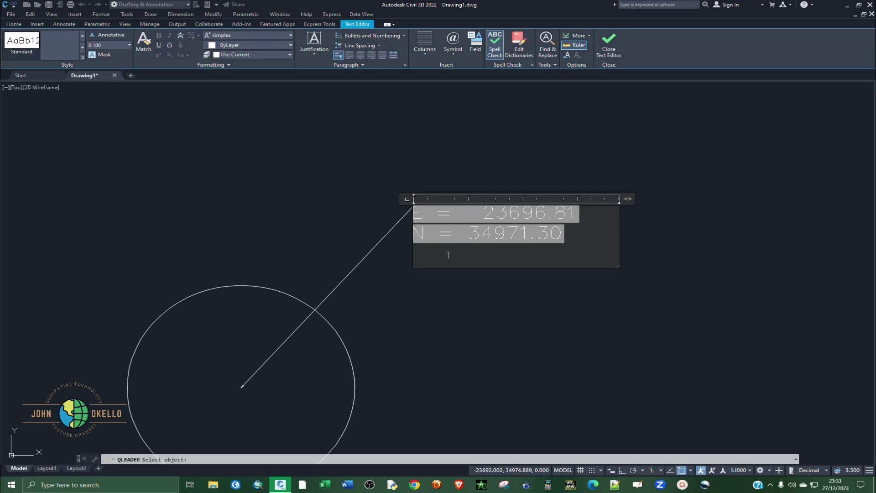
pyautogui.rightClick(448, 255)
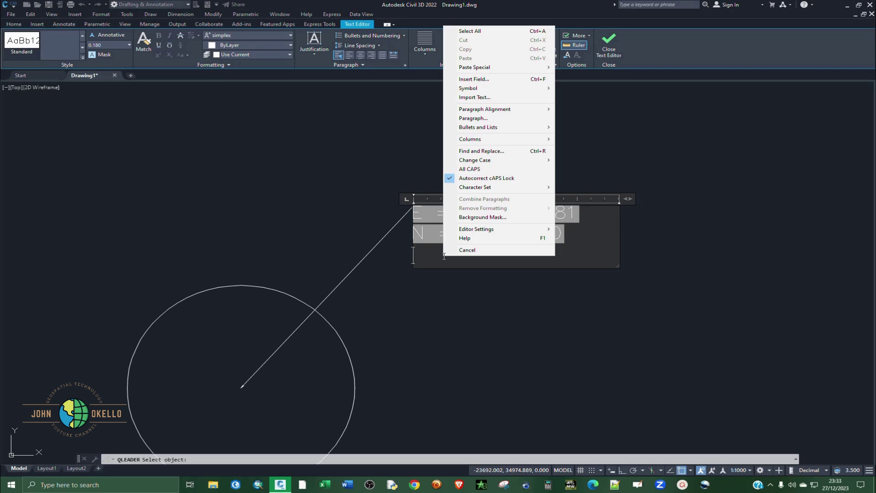
pyautogui.click(475, 80)
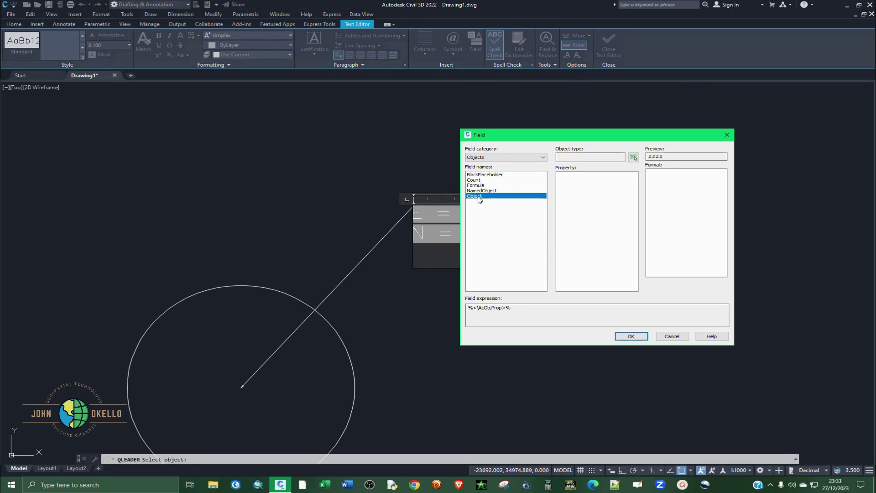
pyautogui.click(633, 157)
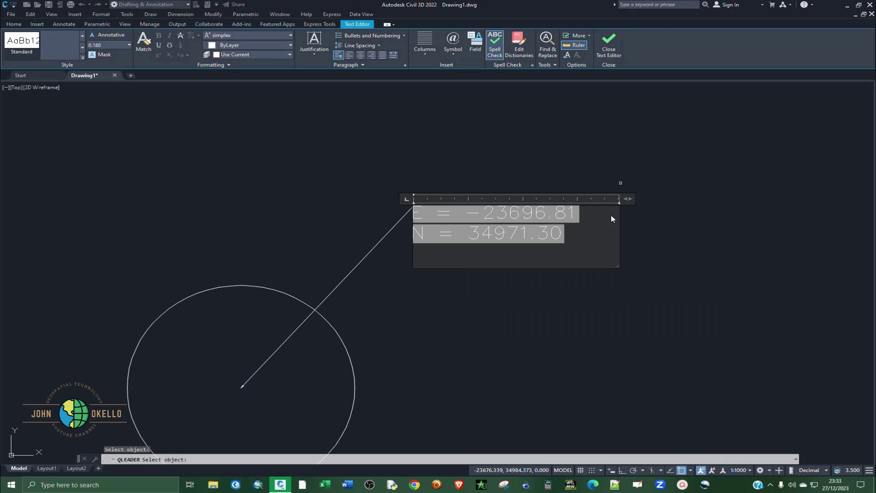
pyautogui.click(345, 346)
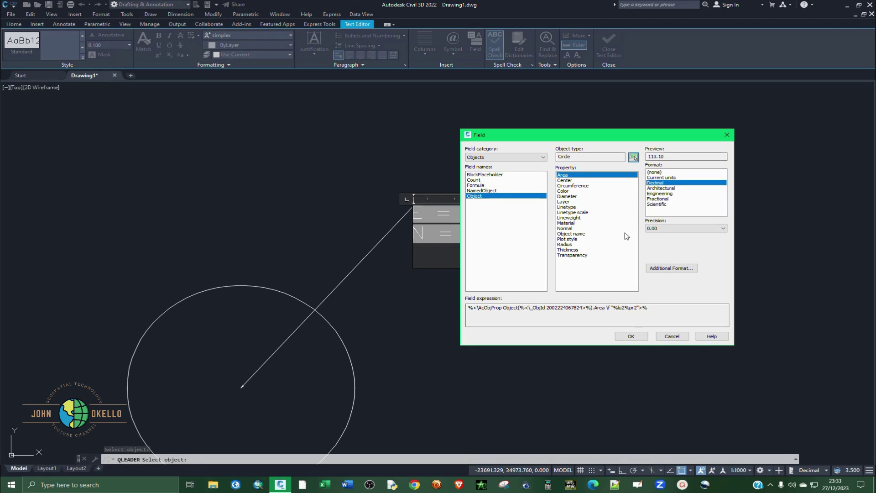
# Insert the circle's Center property as a Z-only decimal field with the prefix "Z = " and finish editing the leader text.
pyautogui.click(564, 181)
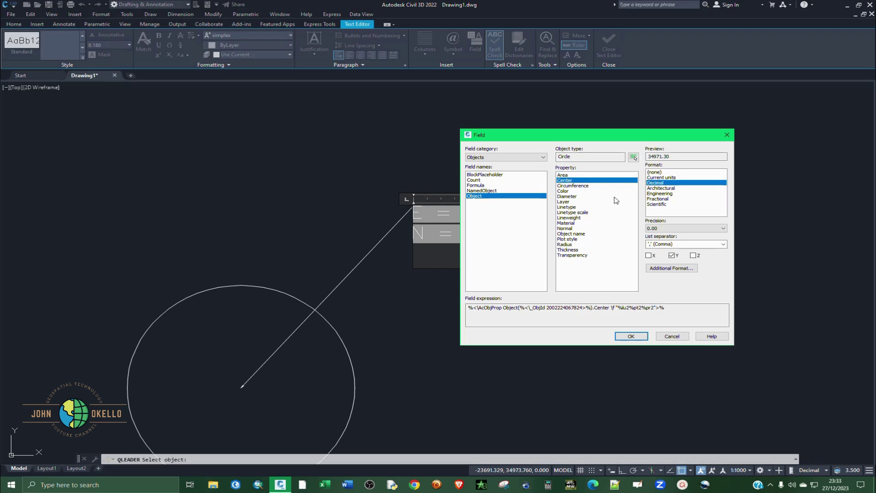
pyautogui.click(694, 256)
pyautogui.click(673, 256)
pyautogui.click(664, 269)
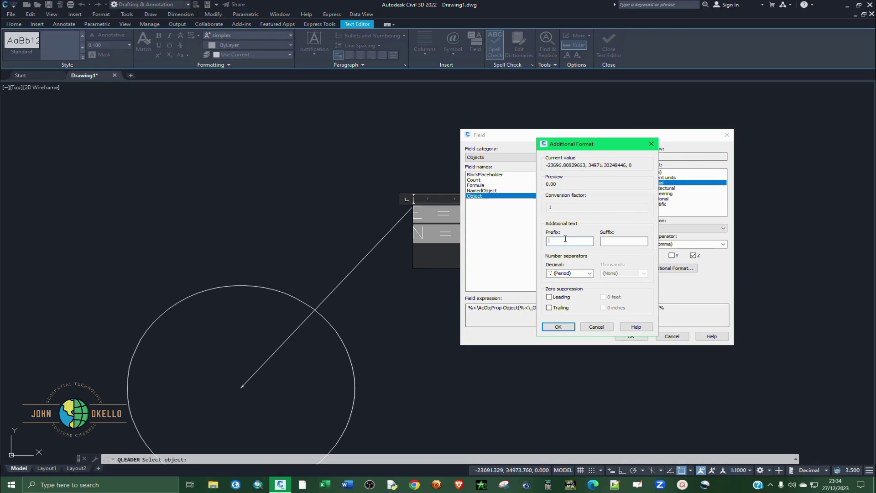
pyautogui.click(561, 240)
pyautogui.write('Z =')
pyautogui.click(558, 326)
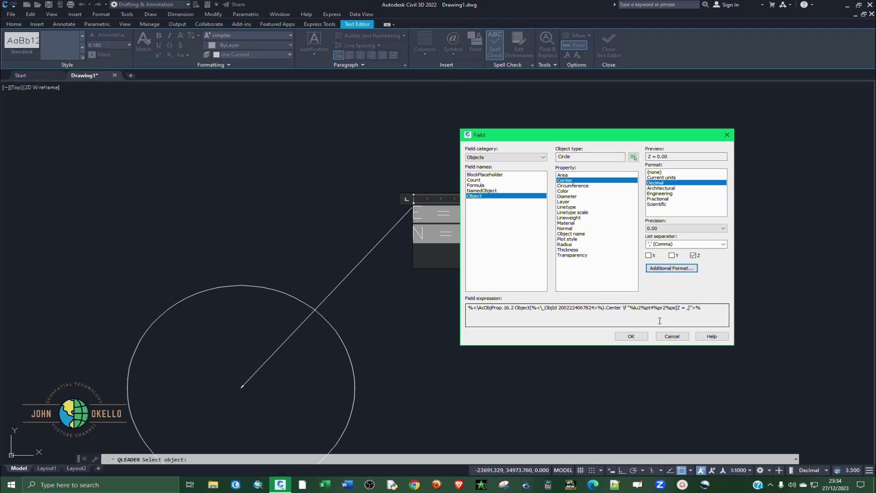
pyautogui.click(631, 336)
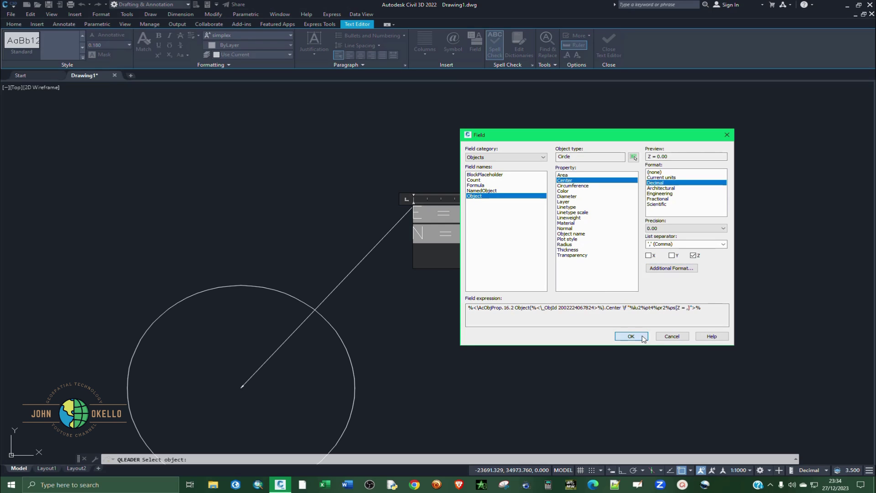
pyautogui.scroll(-3, 562, 277)
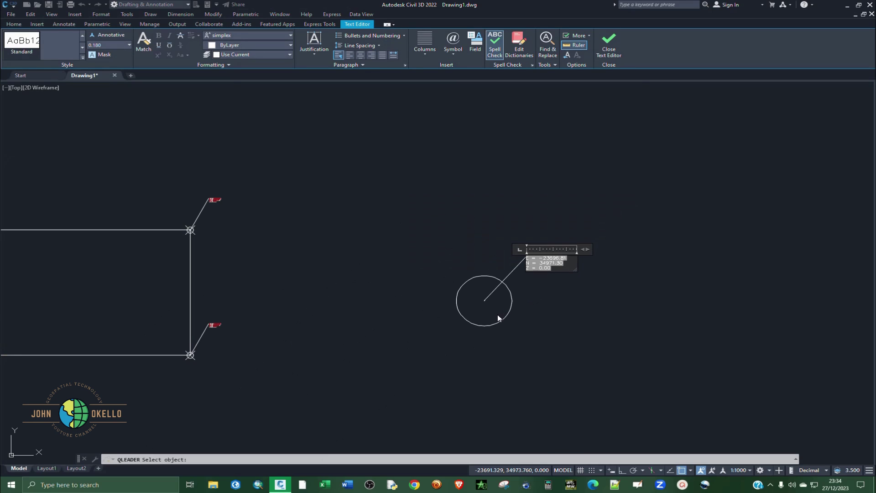
pyautogui.click(580, 292)
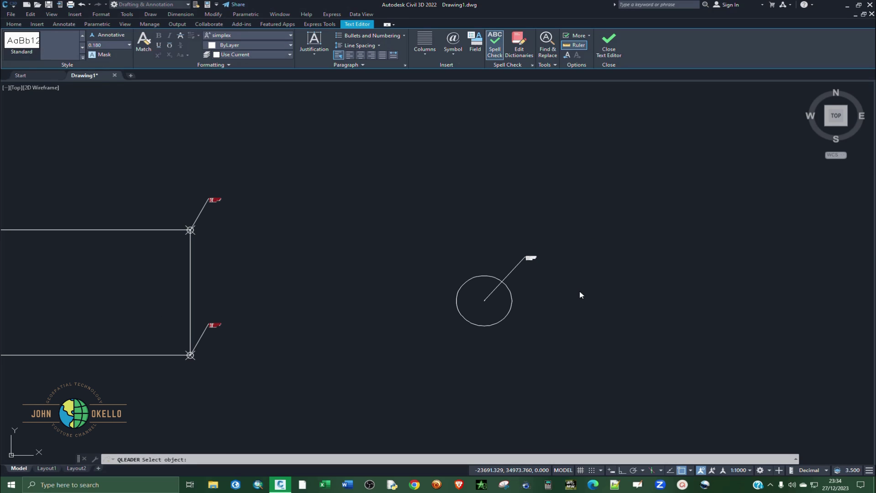
# Change the color of the circle's coordinate label text to dark red 153,27,30 and clear the selection.
pyautogui.scroll(5, 536, 257)
pyautogui.click(521, 249)
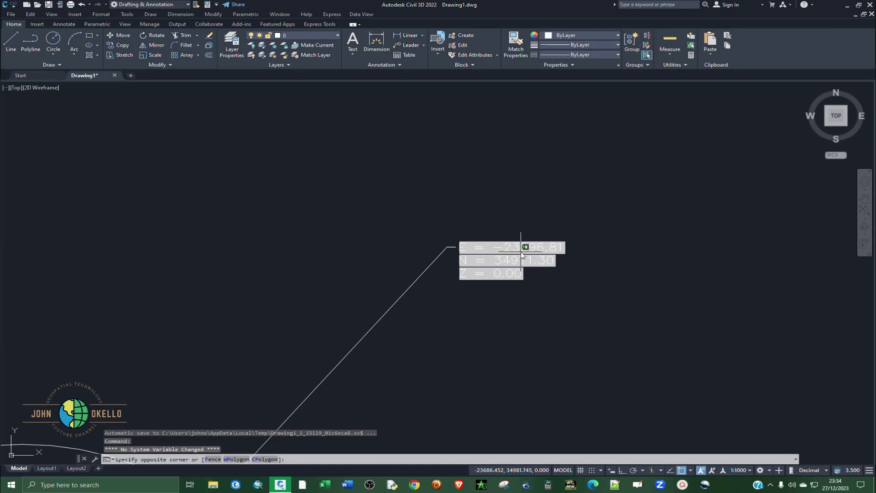
pyautogui.click(502, 250)
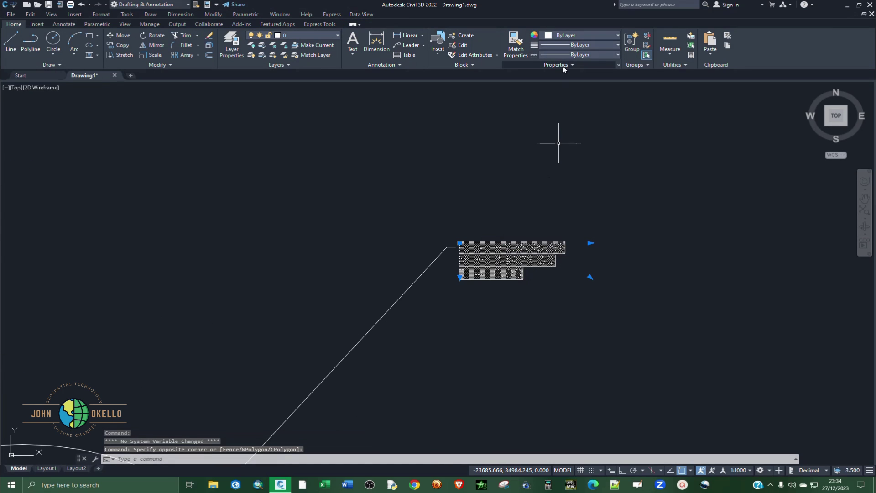
pyautogui.click(576, 35)
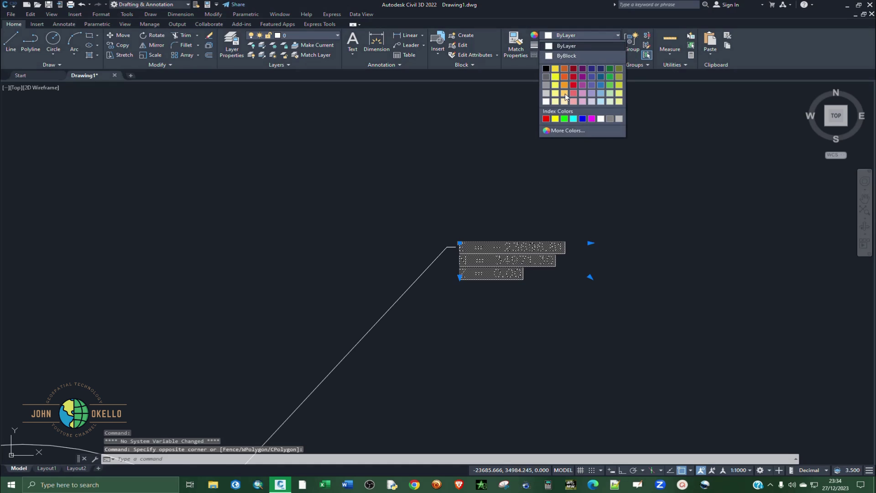
pyautogui.click(574, 69)
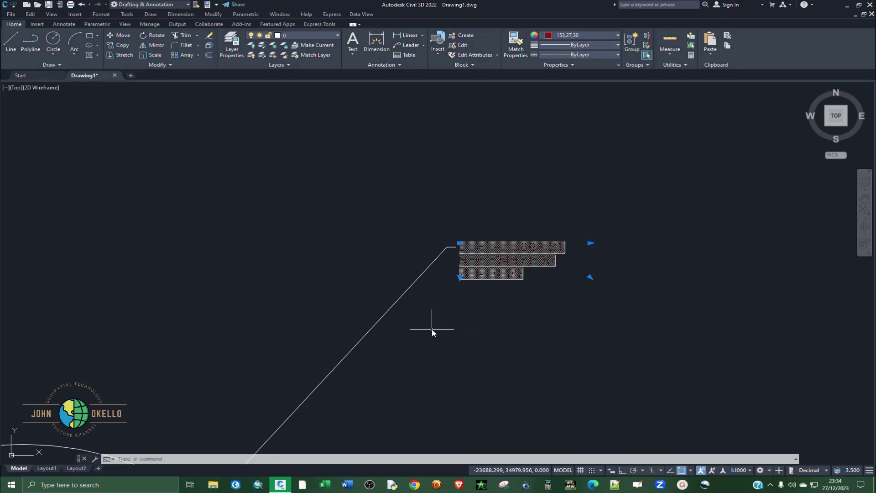
pyautogui.press('Escape')
# Examine the finished coordinate labels at the circle's center and the rectangle's corners, up close and in overview.
pyautogui.scroll(-8, 459, 302)
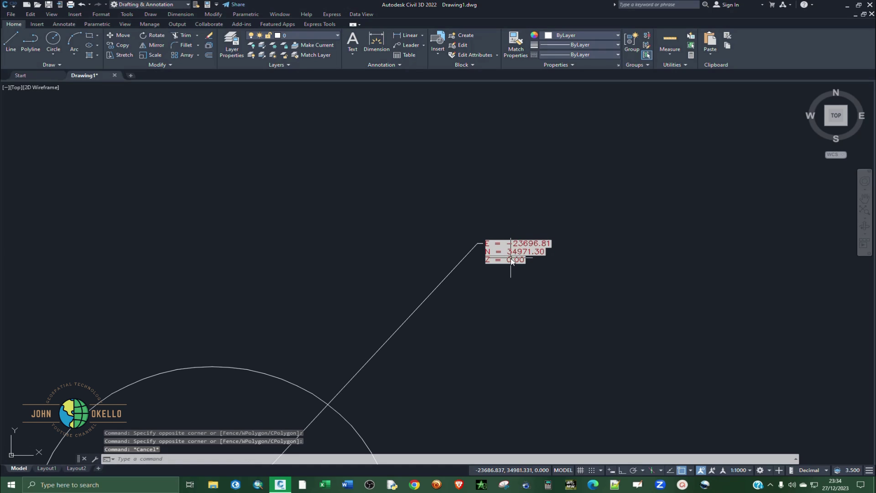
pyautogui.scroll(5, 441, 308)
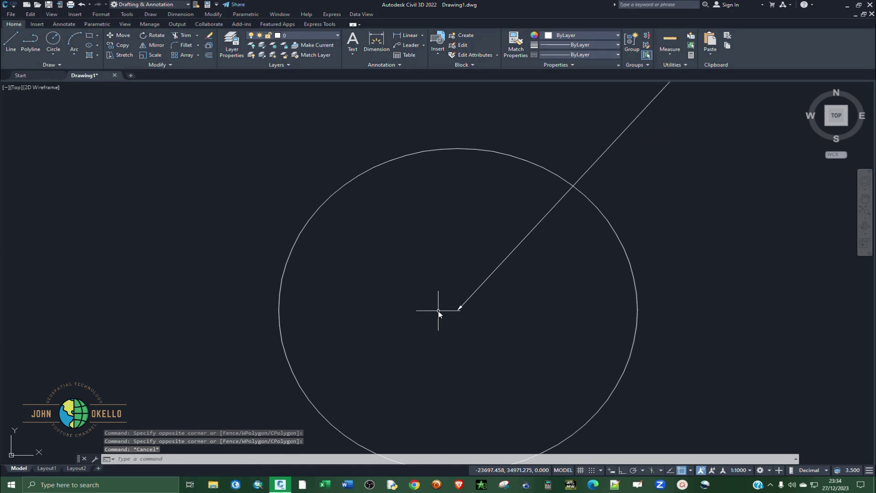
pyautogui.scroll(-5, 650, 318)
pyautogui.scroll(-5, 650, 319)
pyautogui.scroll(9, 548, 284)
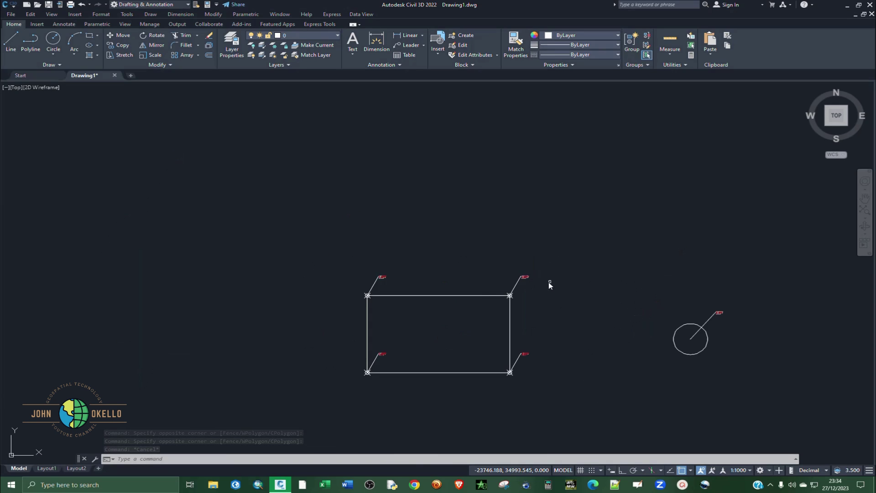
pyautogui.scroll(4, 587, 315)
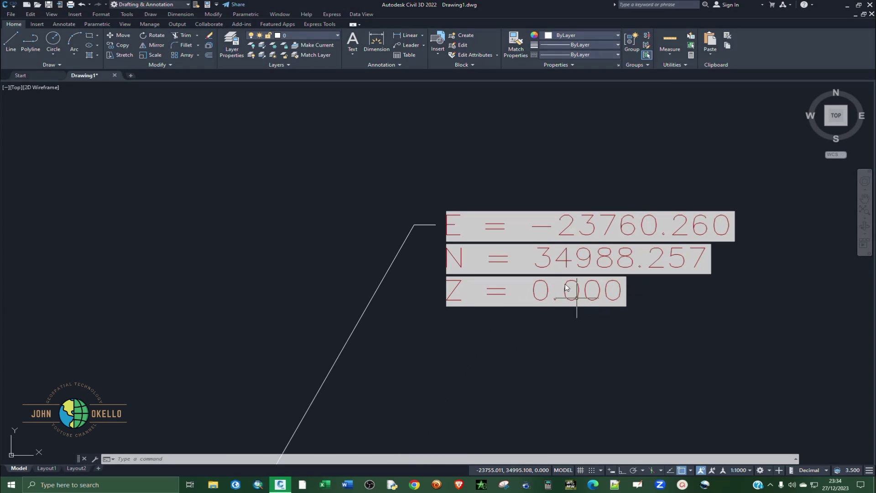
pyautogui.scroll(-4, 456, 210)
pyautogui.scroll(-5, 473, 221)
pyautogui.scroll(6, 451, 270)
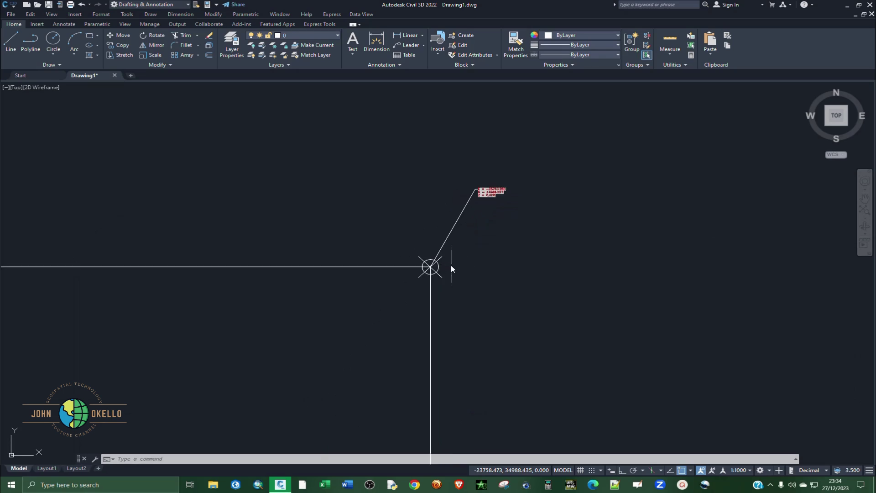
pyautogui.scroll(-4, 447, 248)
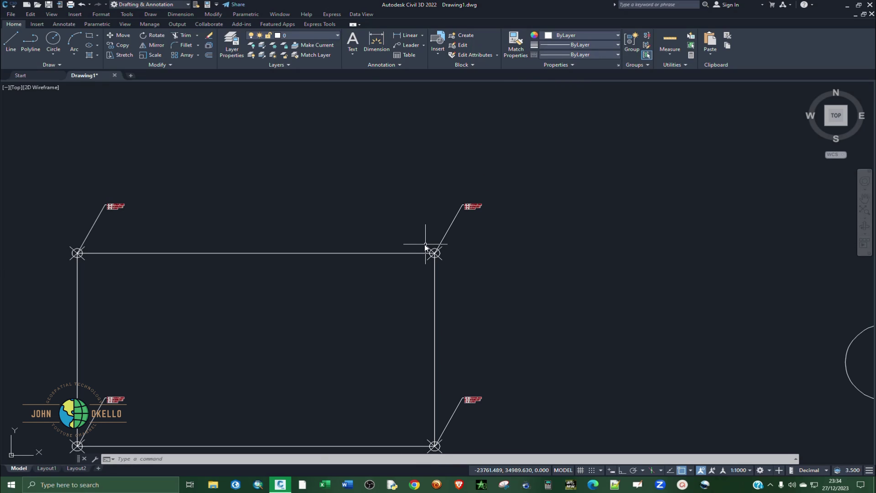
pyautogui.scroll(-3, 534, 295)
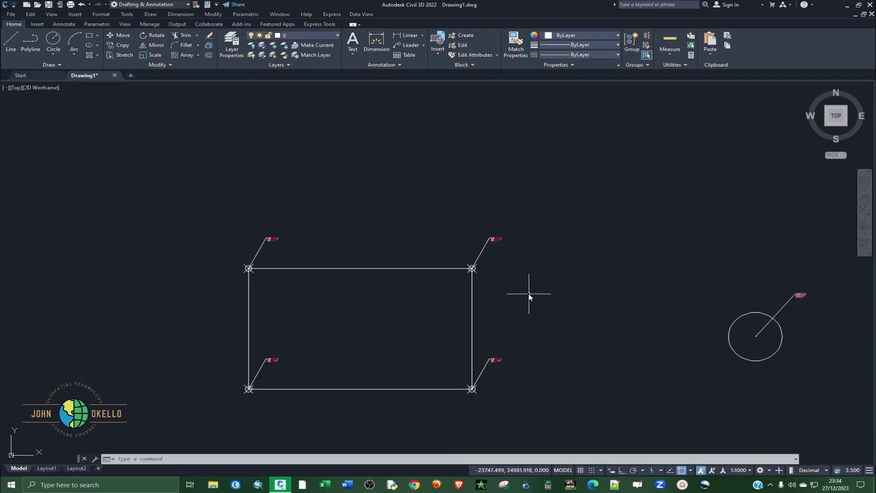